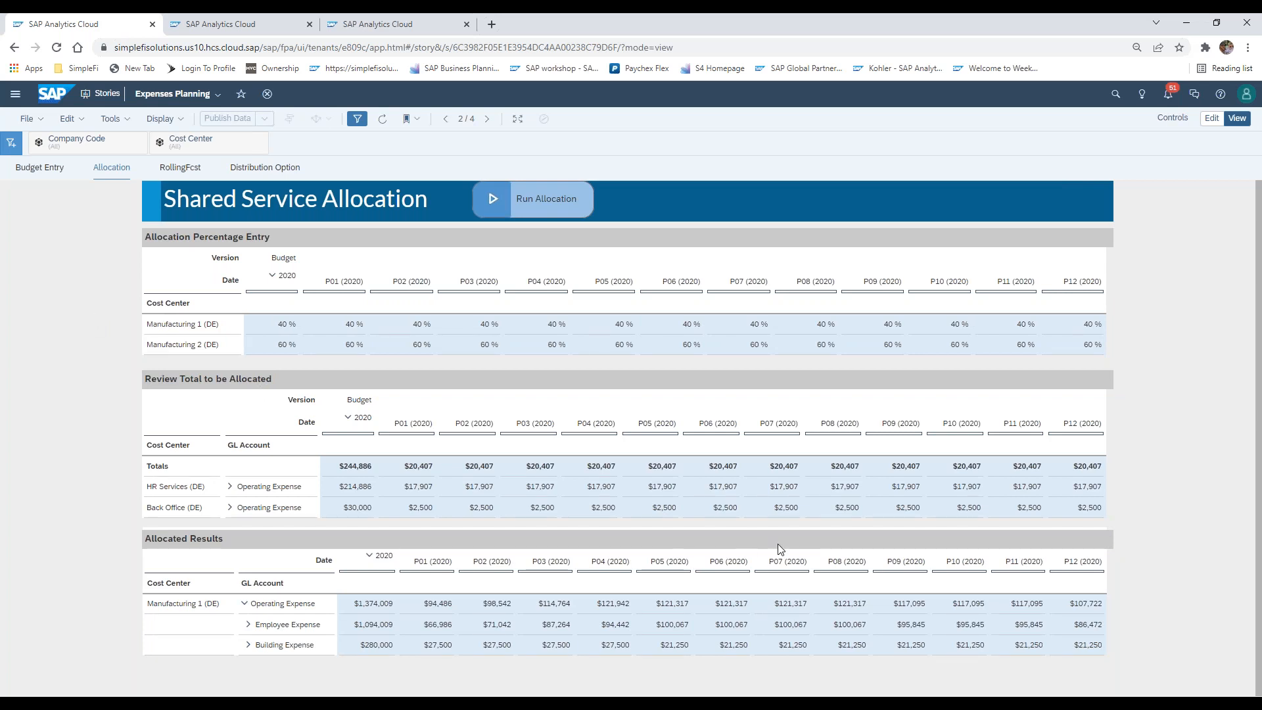
Examine the HR Services (DE) and Back Office (DE) cost centers in the Review Total to be Allocated table
{"action": "left_click", "coordinate": [361, 491]}
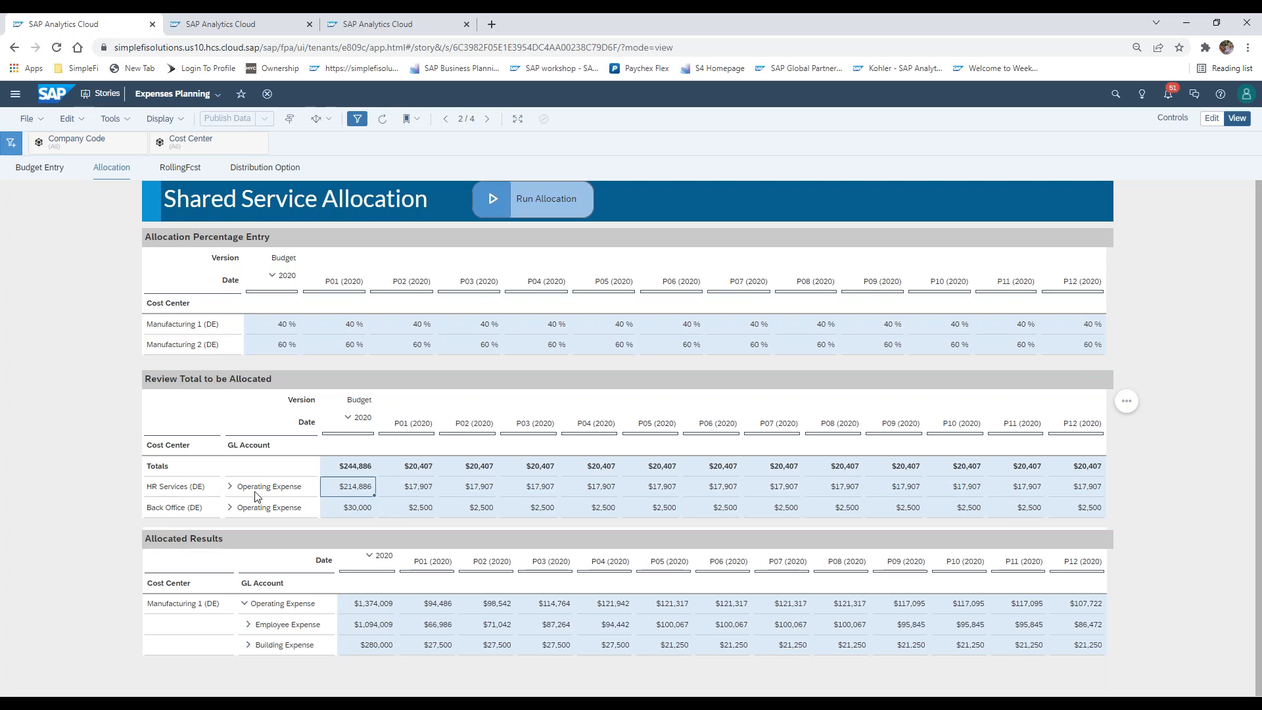
{"action": "left_click", "coordinate": [198, 493]}
{"action": "left_click_drag", "start_coordinate": [191, 493], "coordinate": [188, 510]}
{"action": "left_click", "coordinate": [193, 495]}
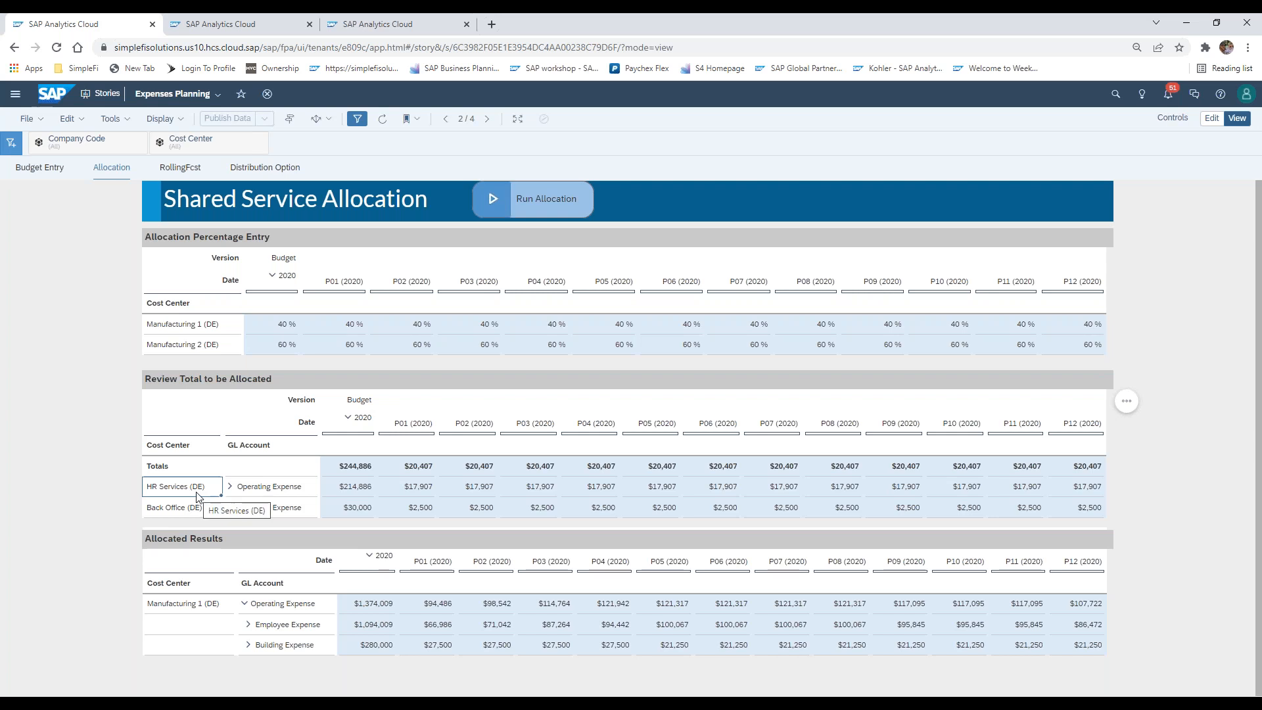
{"action": "left_click", "coordinate": [198, 513]}
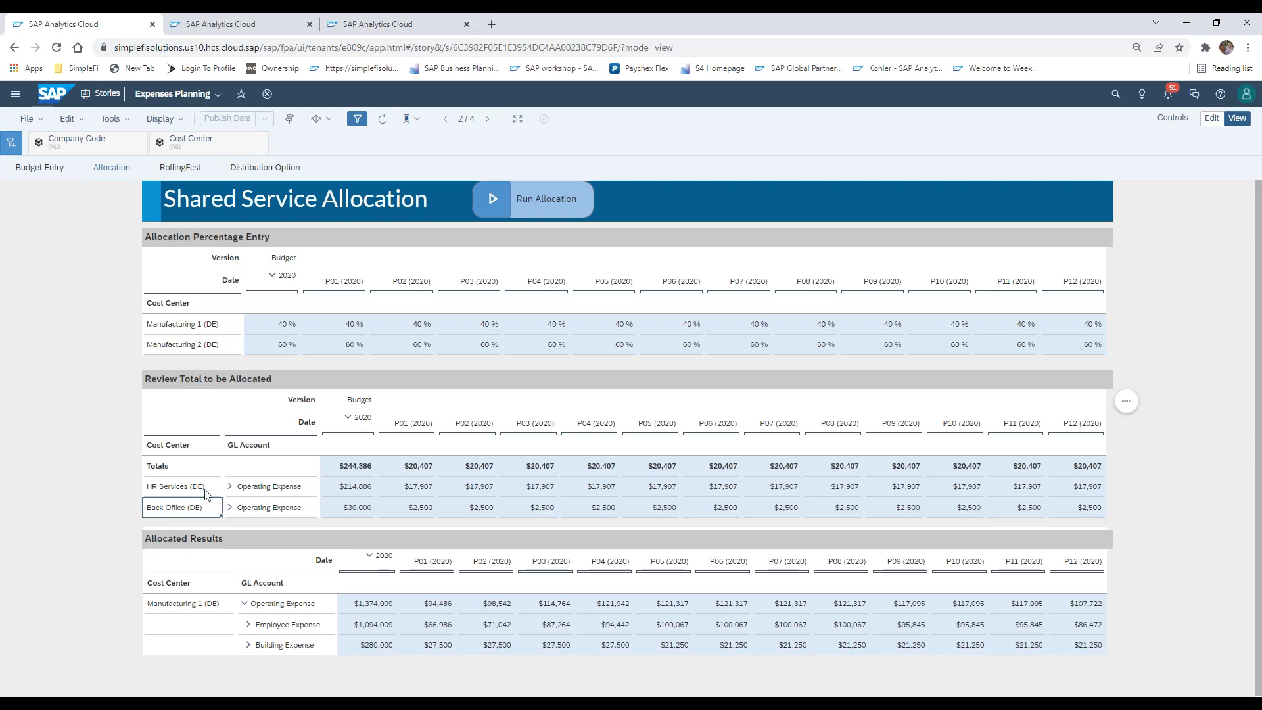
{"action": "left_click", "coordinate": [205, 494]}
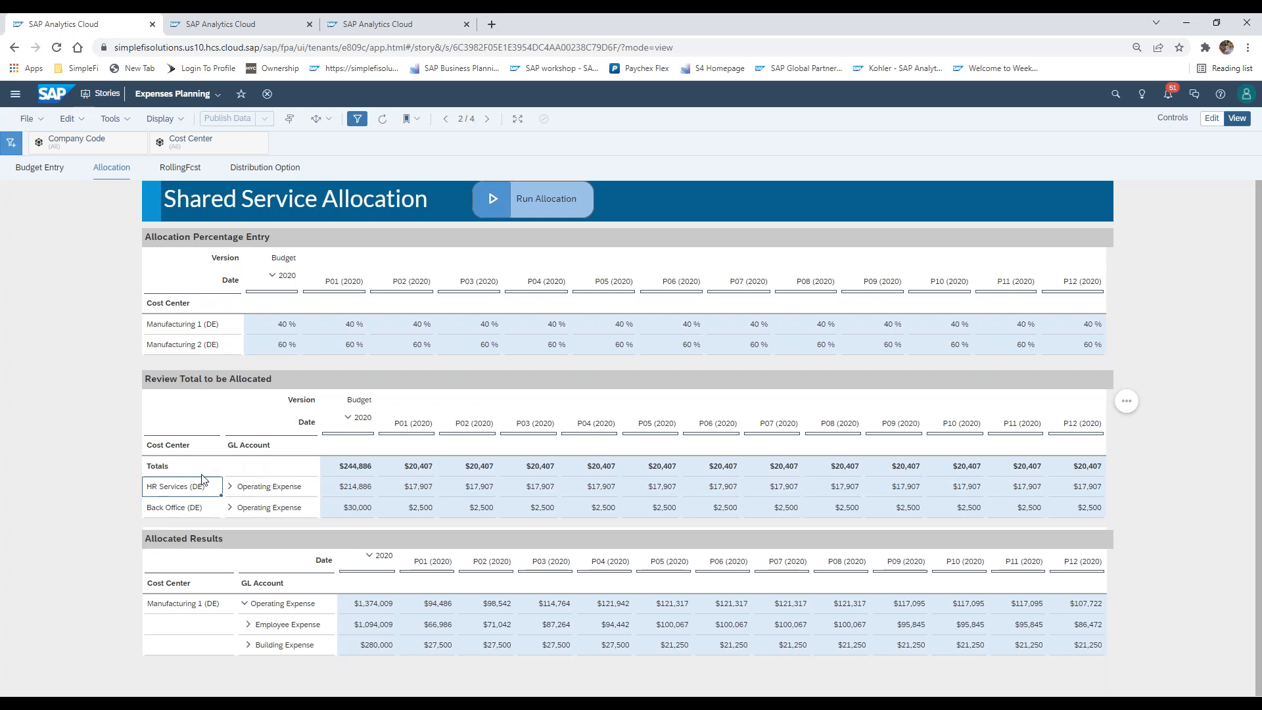
{"action": "left_click", "coordinate": [264, 492]}
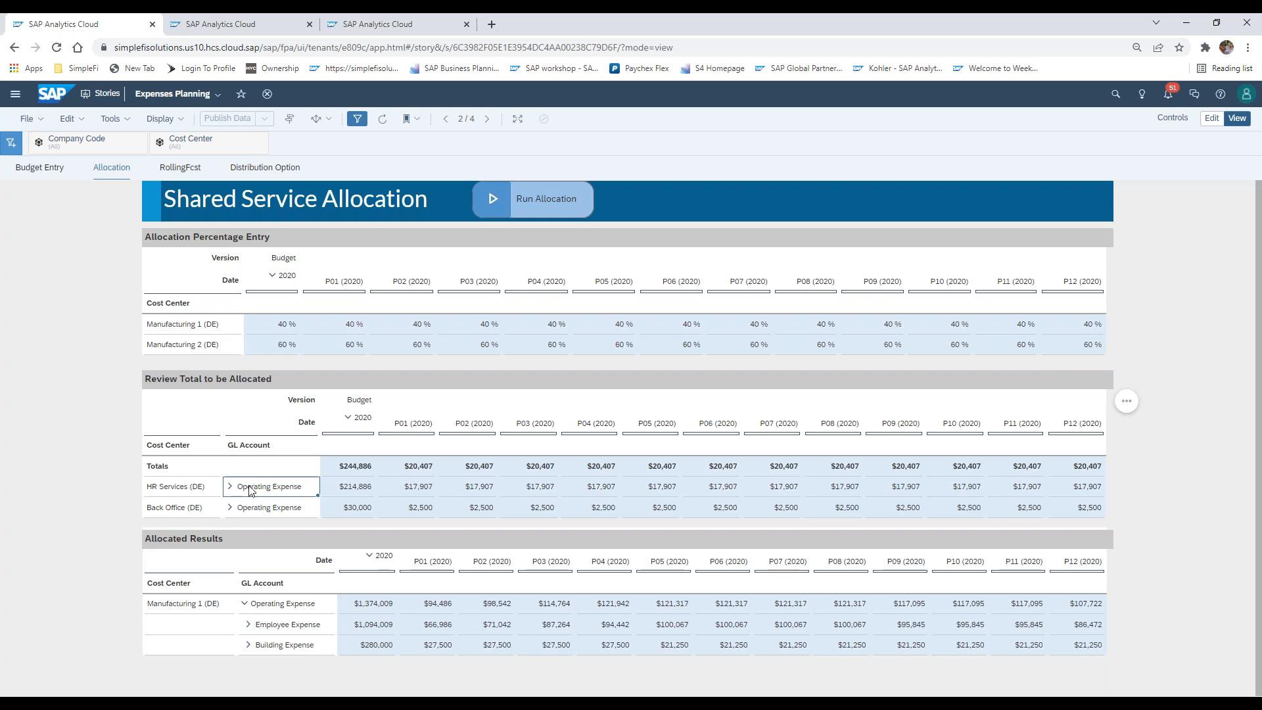
{"action": "left_click", "coordinate": [203, 490]}
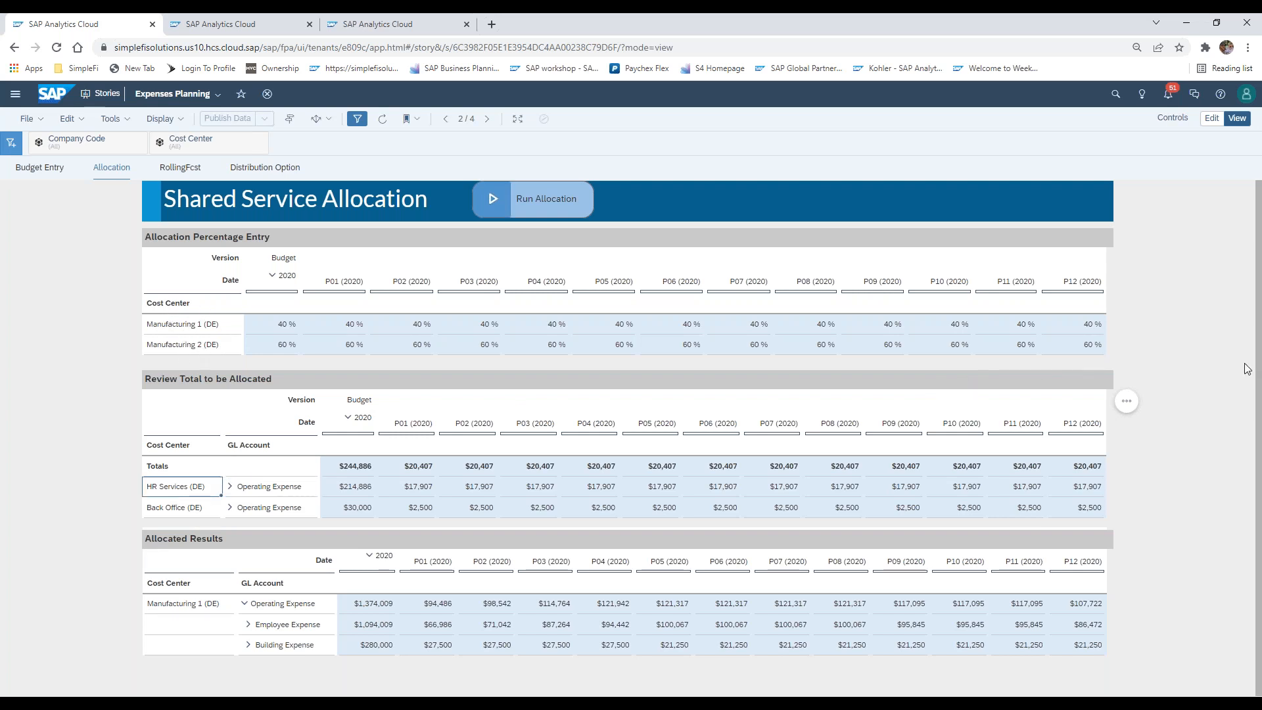
{"action": "left_click", "coordinate": [1166, 407]}
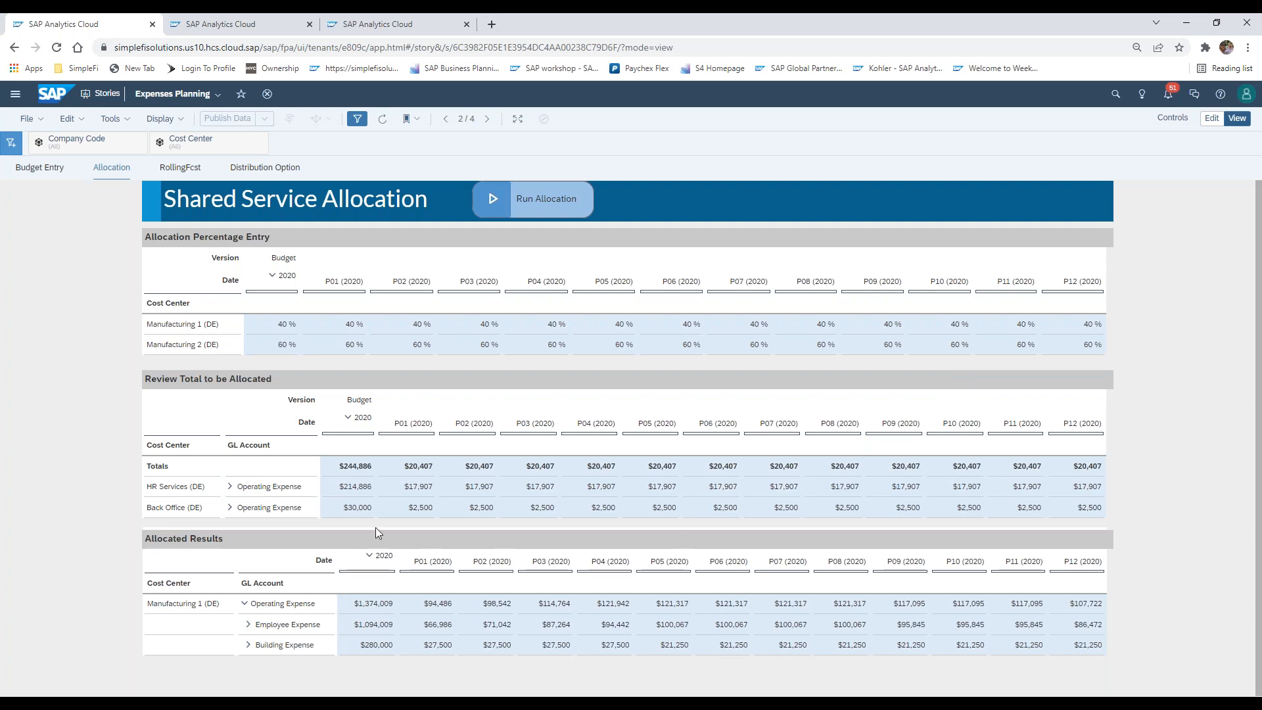
Compare the HR Services (DE) operating expense to be allocated with the Manufacturing 1 (DE) line in the percentage entry table
{"action": "left_click", "coordinate": [254, 493]}
{"action": "left_click", "coordinate": [191, 325]}
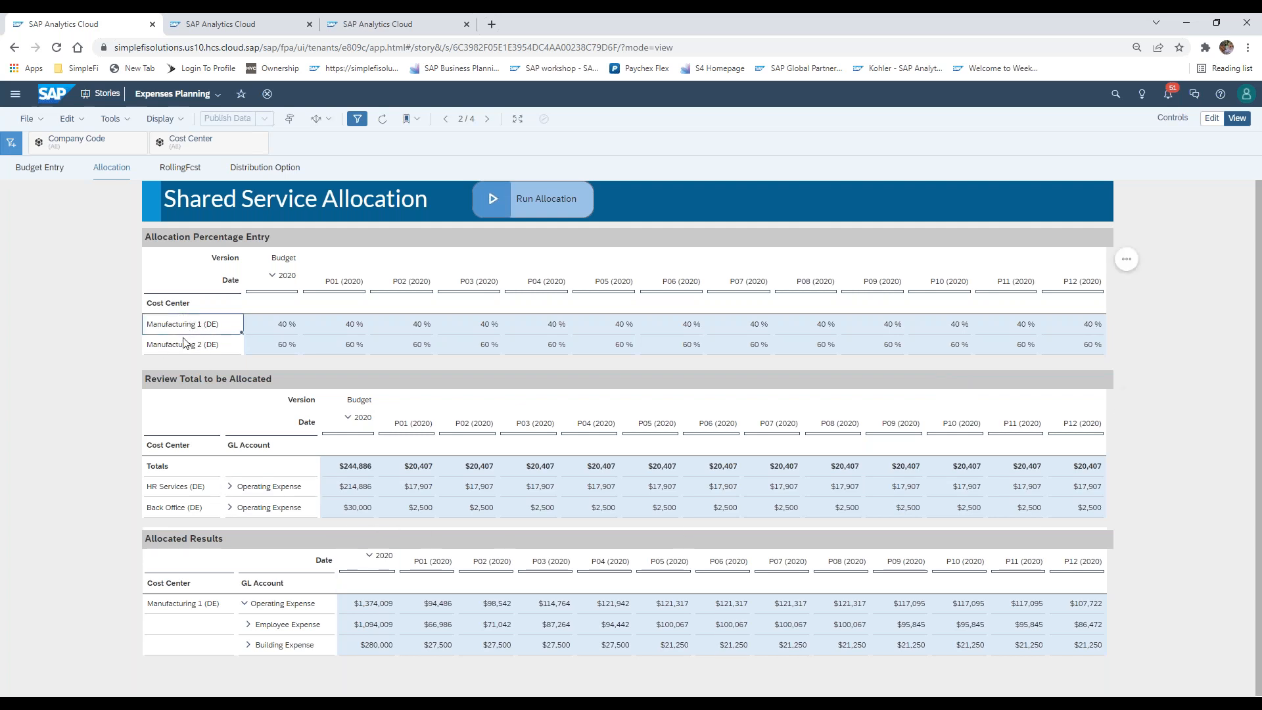
{"action": "left_click", "coordinate": [248, 487]}
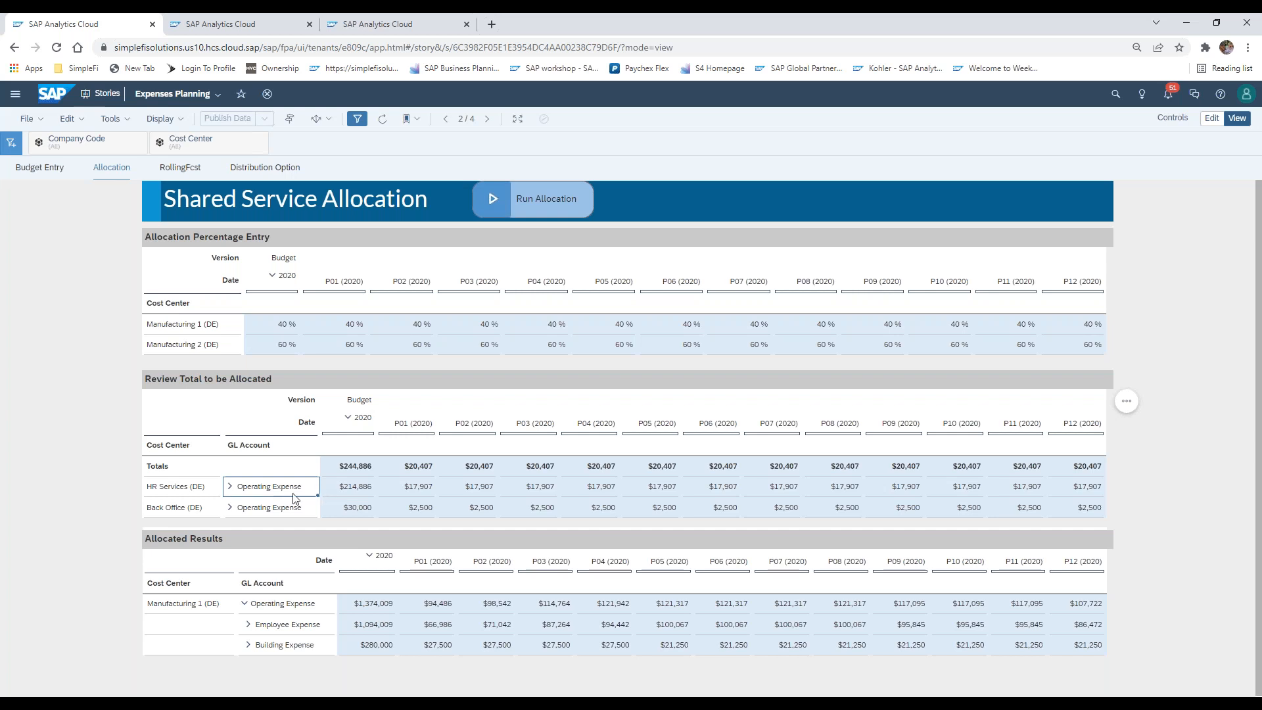
{"action": "left_click", "coordinate": [173, 487]}
{"action": "left_click", "coordinate": [186, 329]}
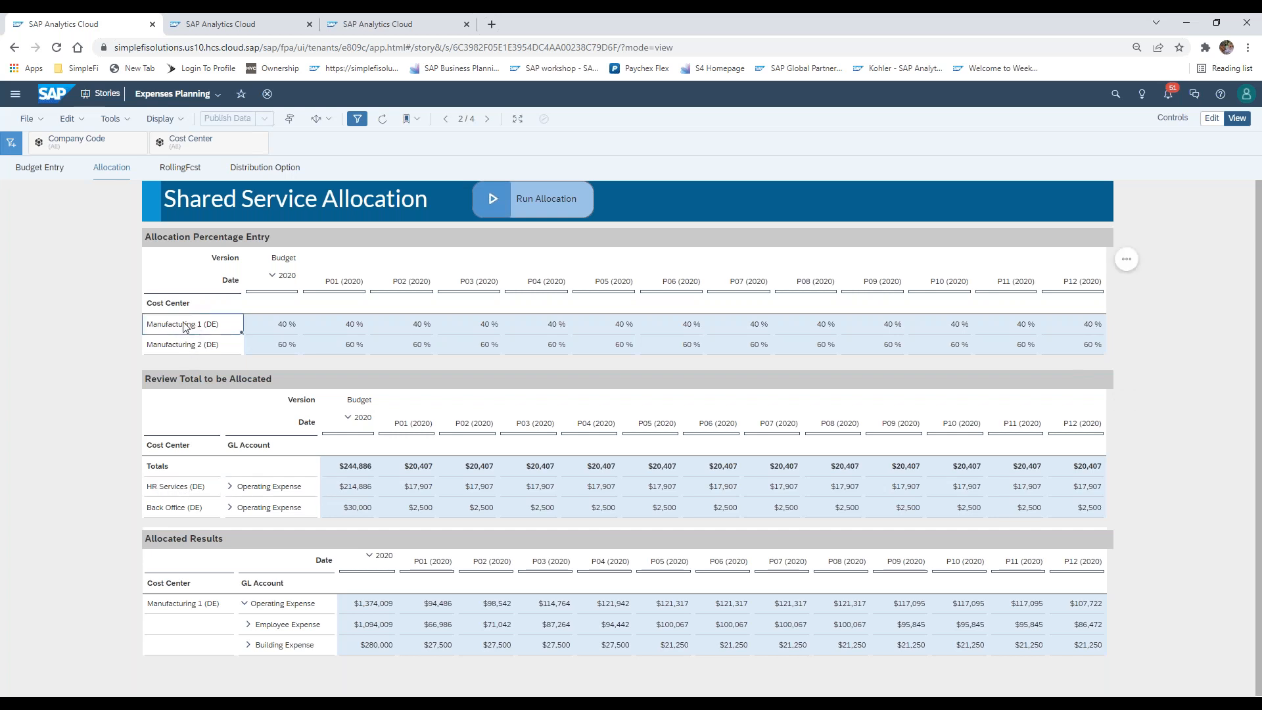
{"action": "left_click", "coordinate": [191, 488]}
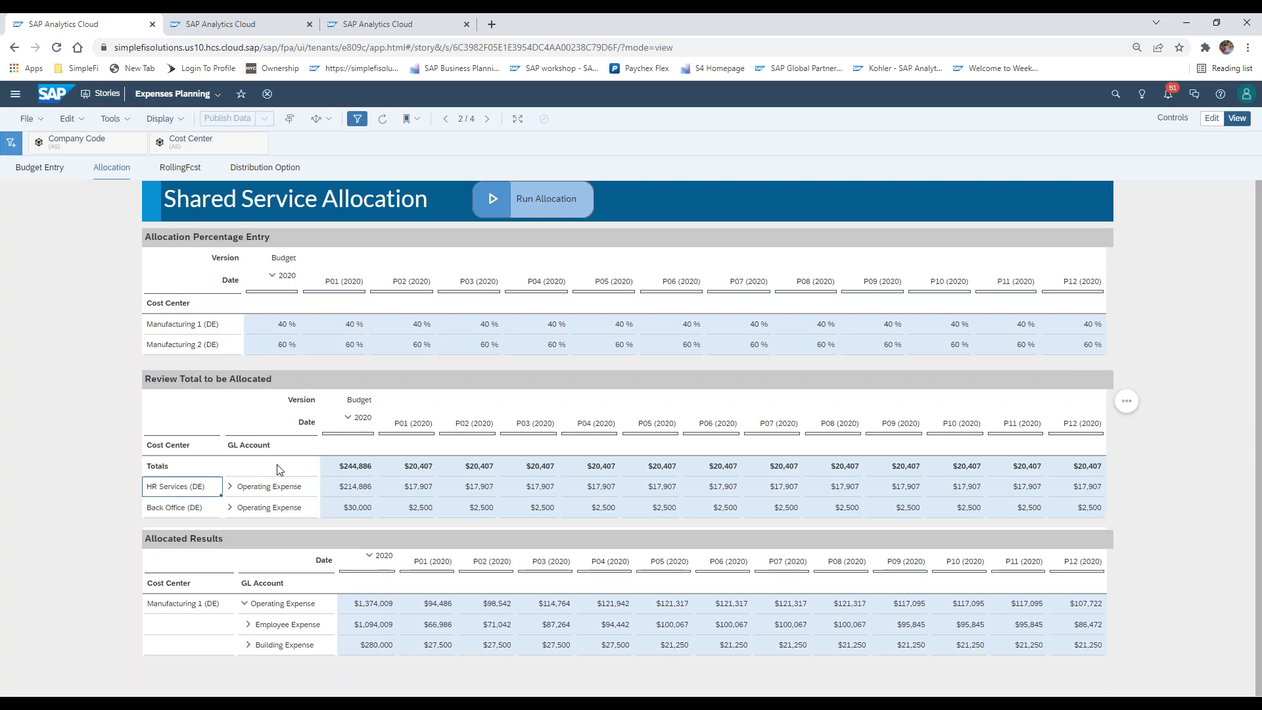
{"action": "left_click", "coordinate": [251, 488]}
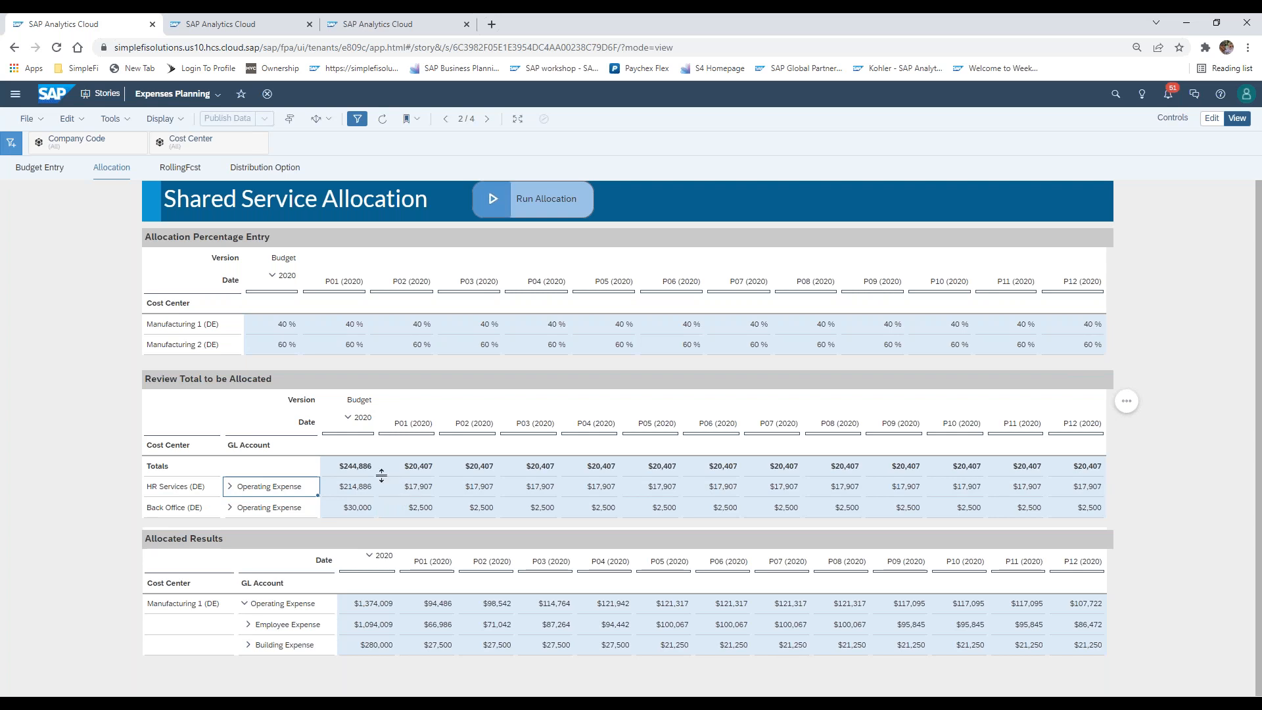
{"action": "left_click", "coordinate": [191, 490]}
{"action": "left_click", "coordinate": [263, 495]}
{"action": "left_click", "coordinate": [472, 493]}
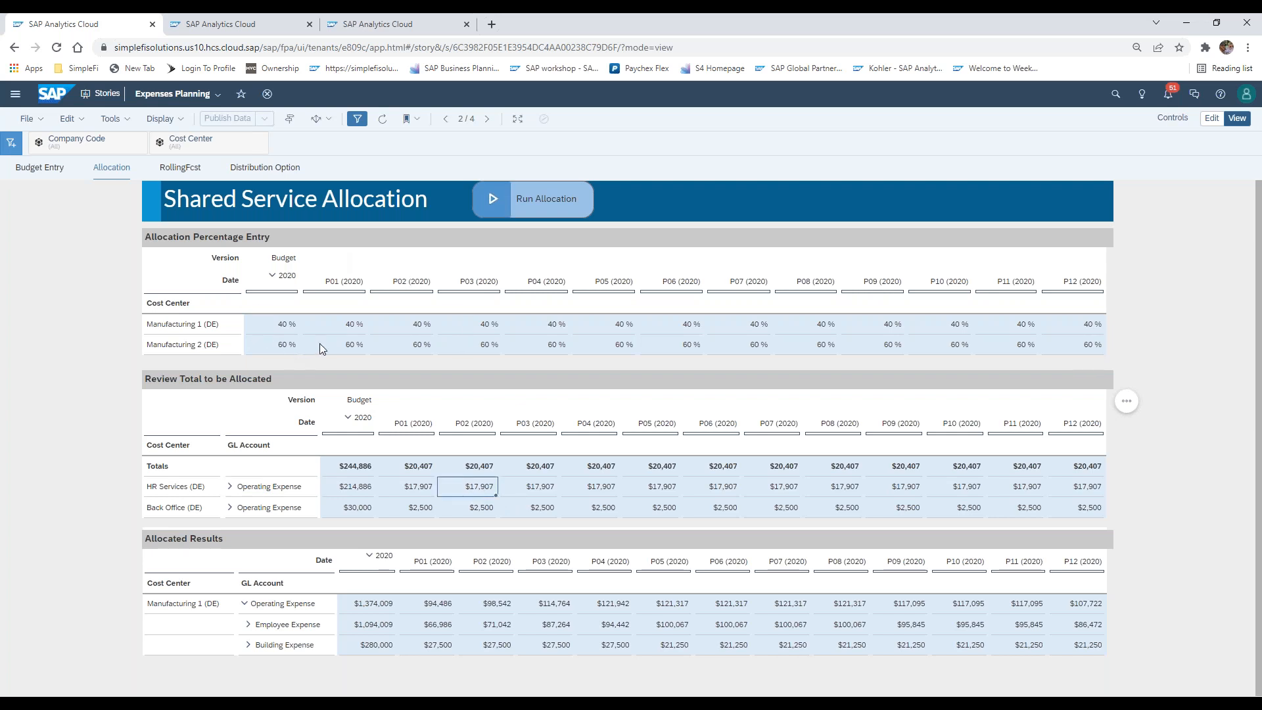
Check the Back Office (DE) total against the P01 and P02 allocation percentages of Manufacturing 1 and Manufacturing 2
{"action": "left_click", "coordinate": [1250, 59]}
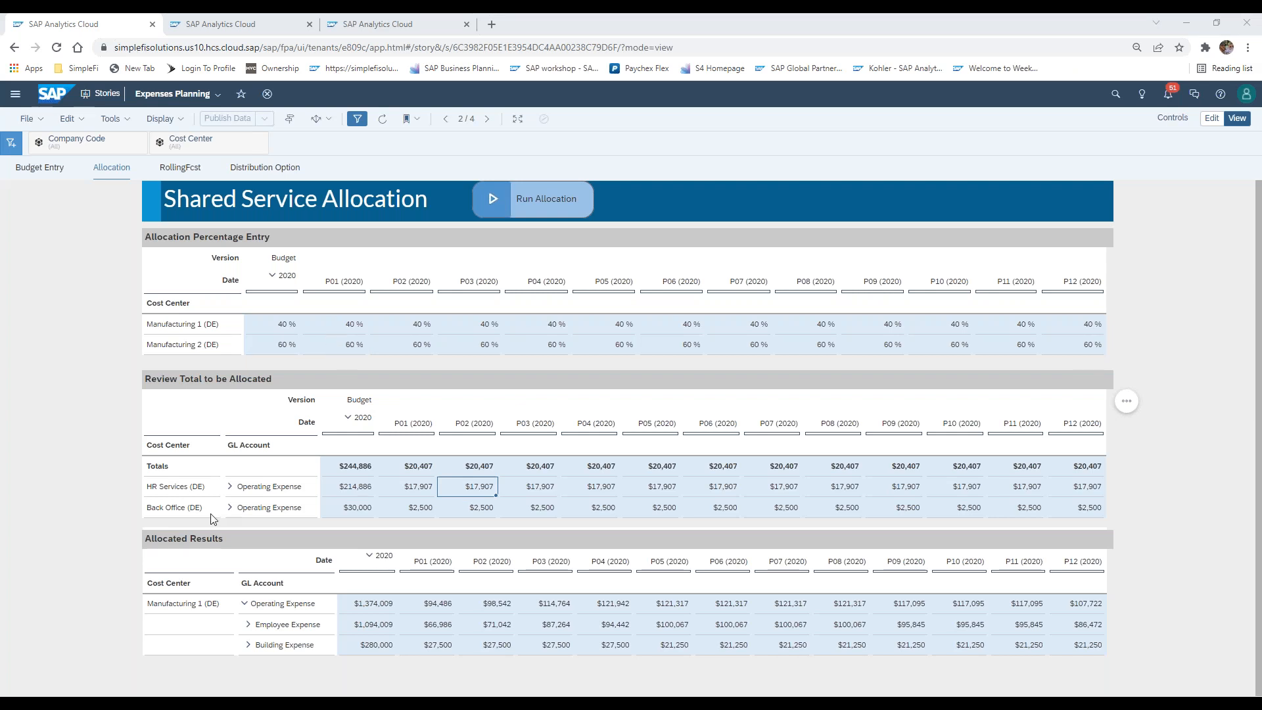
{"action": "left_click", "coordinate": [190, 511]}
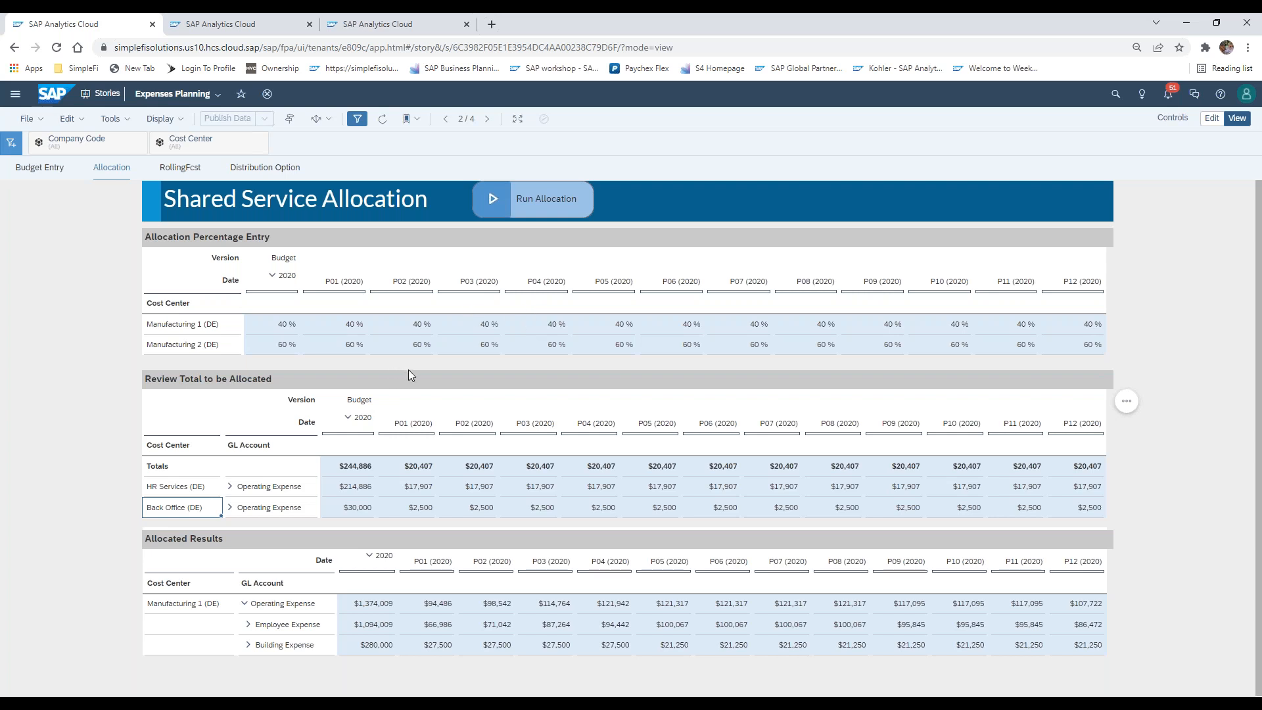
{"action": "left_click", "coordinate": [296, 339]}
{"action": "left_click_drag", "start_coordinate": [334, 329], "coordinate": [335, 345]}
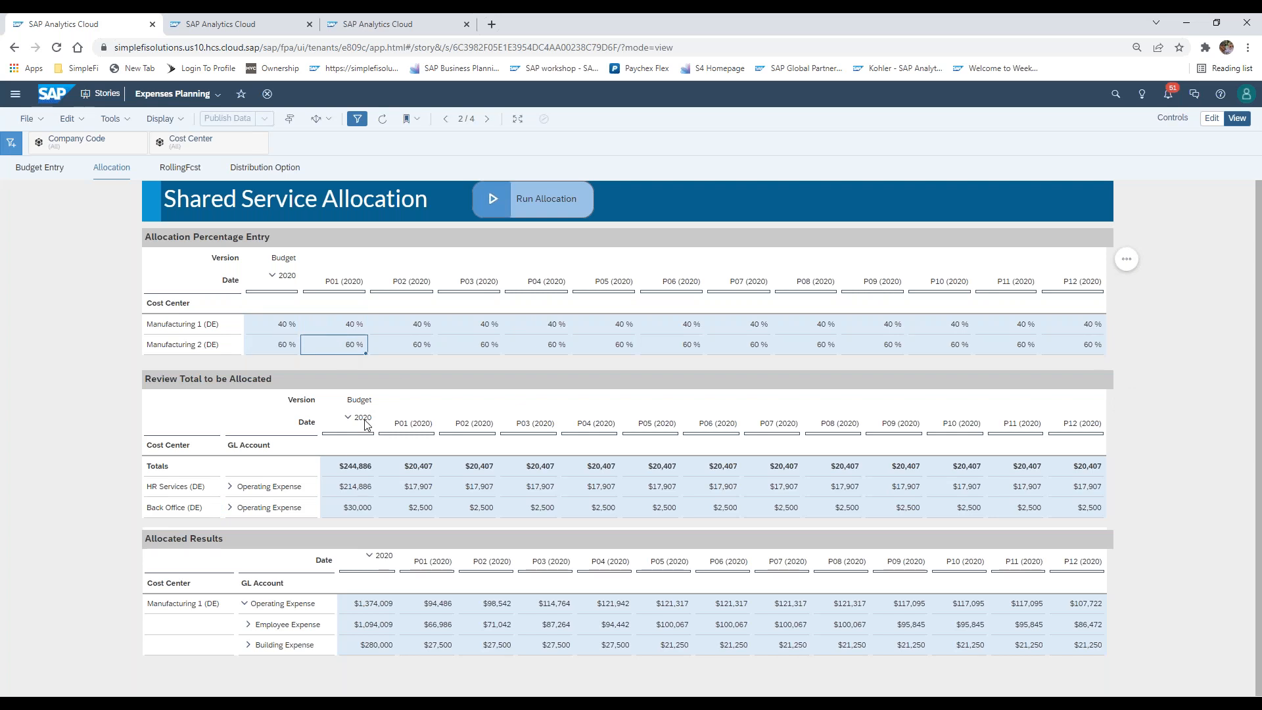
{"action": "left_click", "coordinate": [212, 514]}
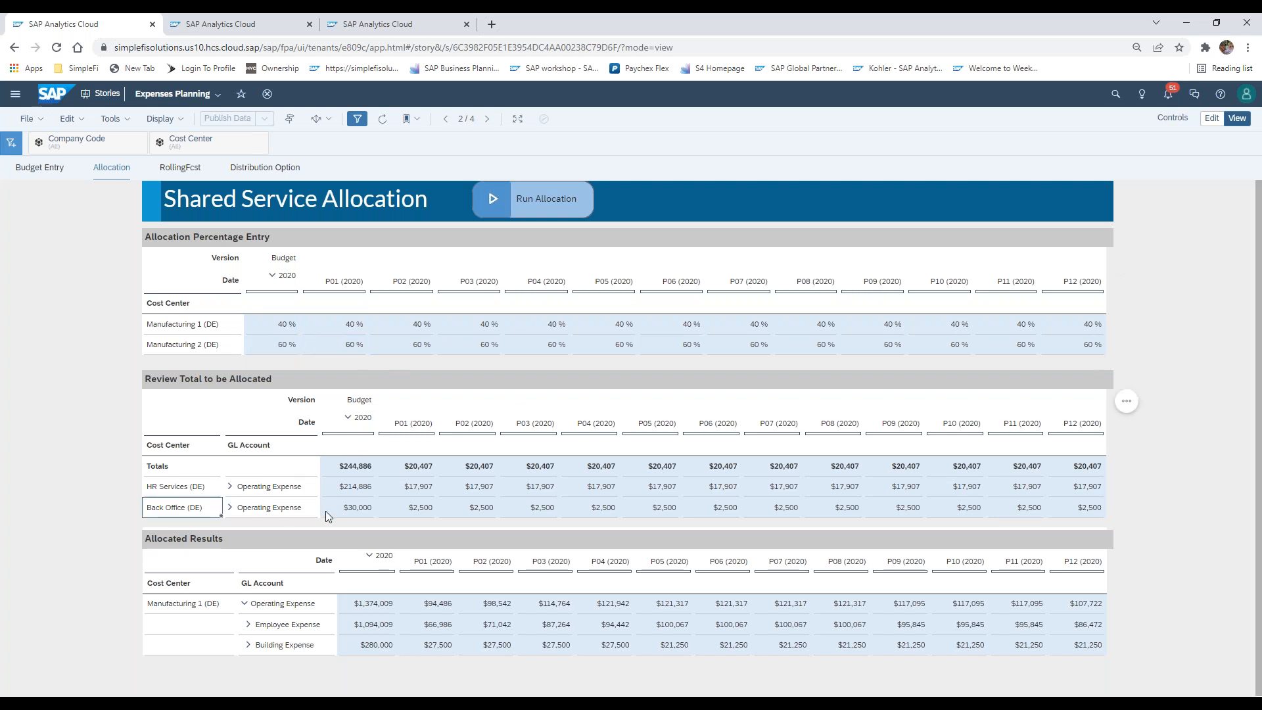
{"action": "left_click", "coordinate": [351, 510]}
{"action": "left_click", "coordinate": [195, 513]}
{"action": "left_click", "coordinate": [414, 343]}
{"action": "left_click_drag", "start_coordinate": [409, 329], "coordinate": [412, 345]}
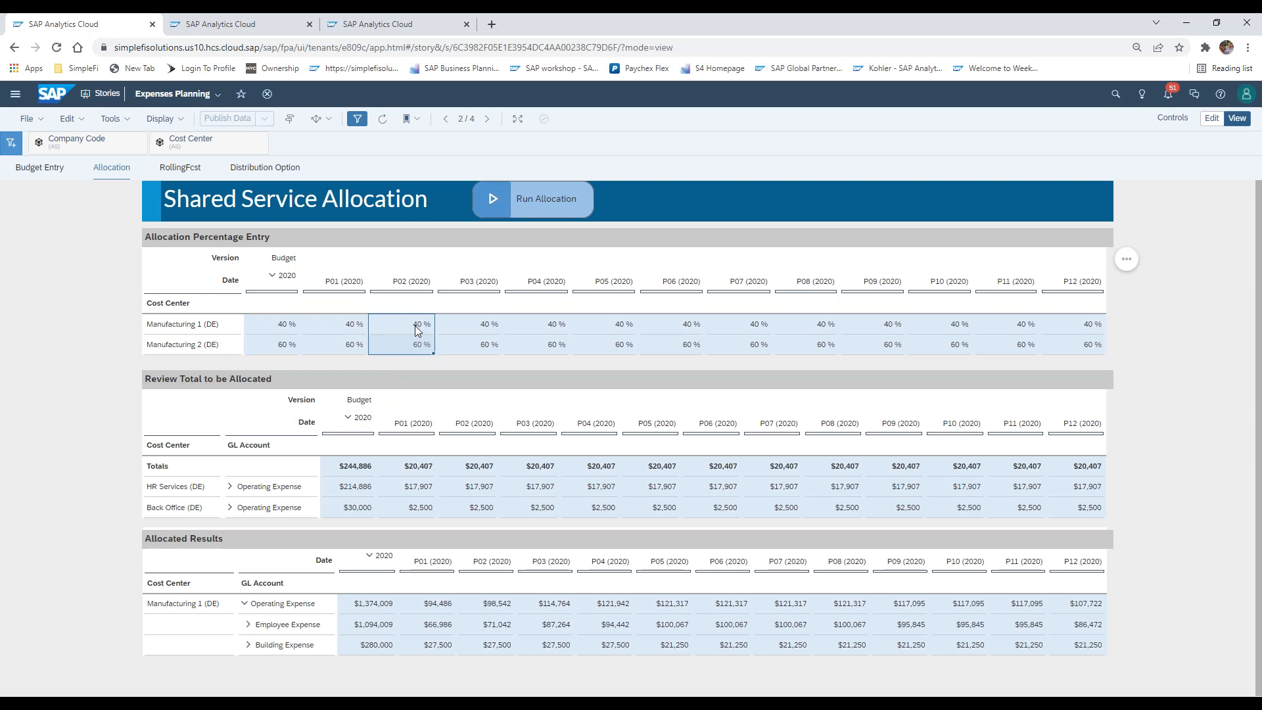
Examine the Manufacturing 1 (DE) operating expense in Allocated Results alongside its allocation percentage and the HR Services P01 amount
{"action": "left_click", "coordinate": [284, 334]}
{"action": "left_click", "coordinate": [421, 493]}
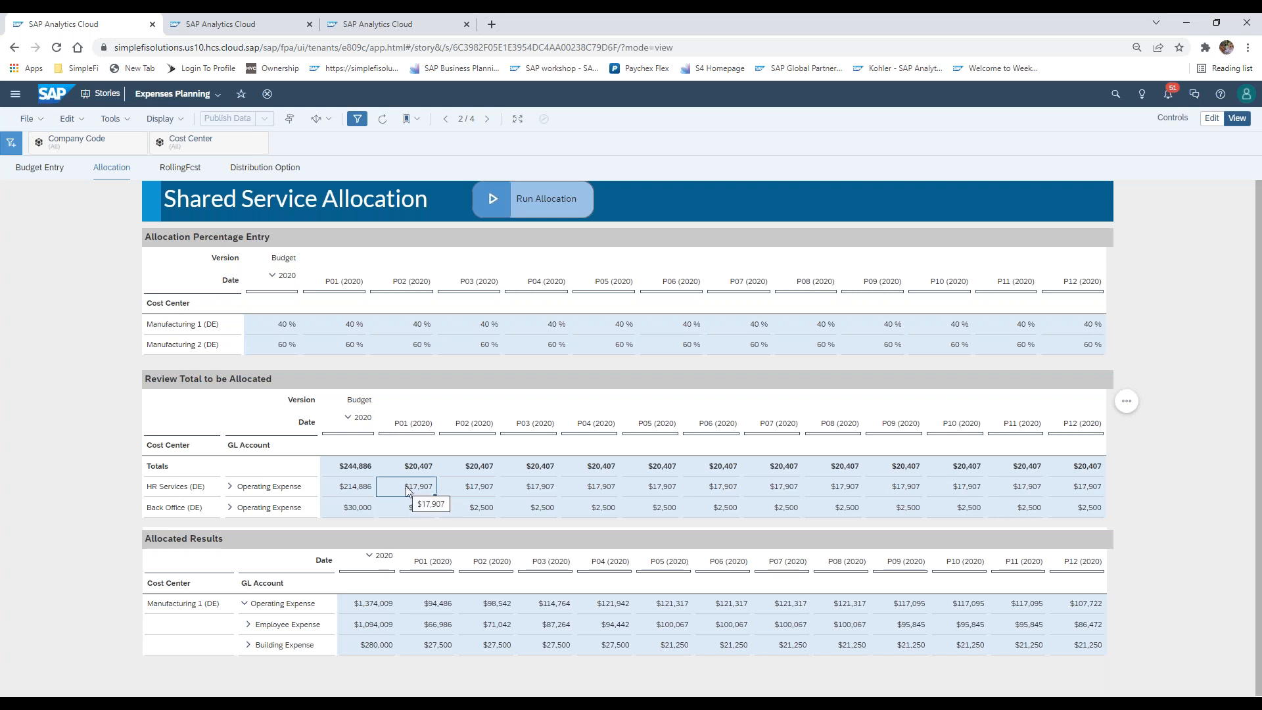
{"action": "left_click", "coordinate": [370, 608]}
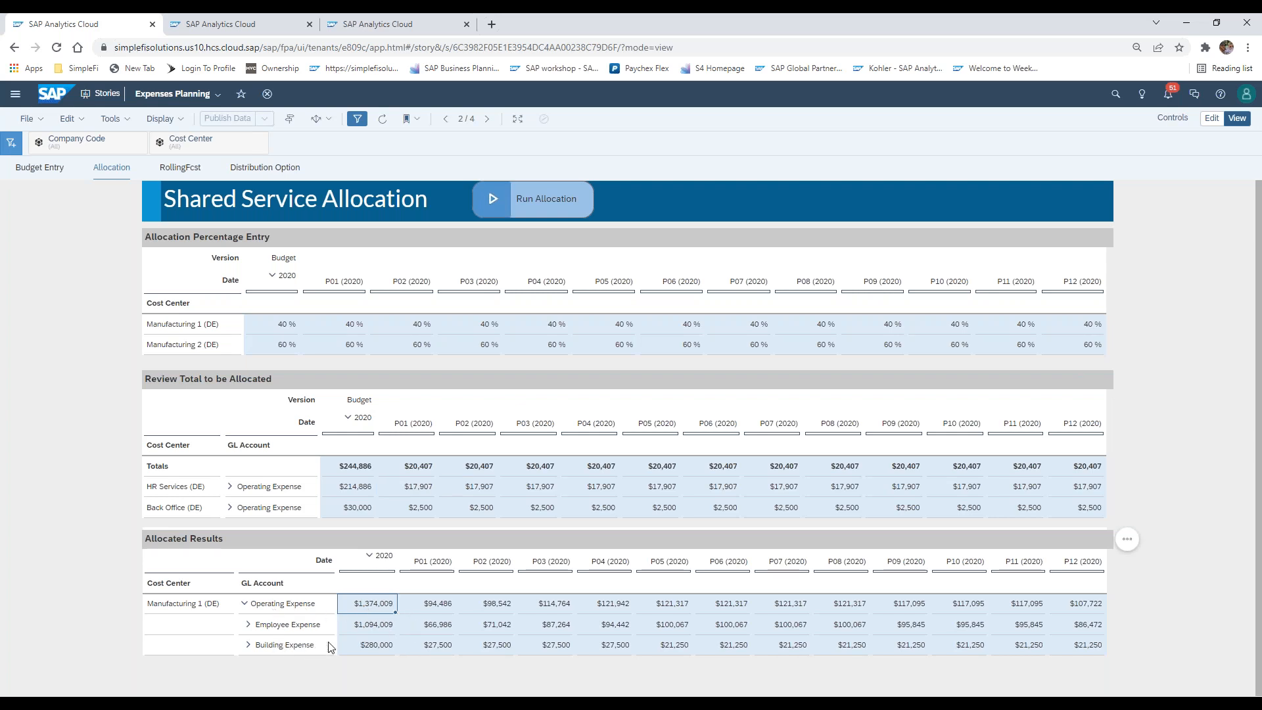
{"action": "left_click", "coordinate": [211, 327]}
{"action": "left_click", "coordinate": [225, 609]}
{"action": "left_click", "coordinate": [297, 611]}
{"action": "left_click", "coordinate": [1254, 228]}
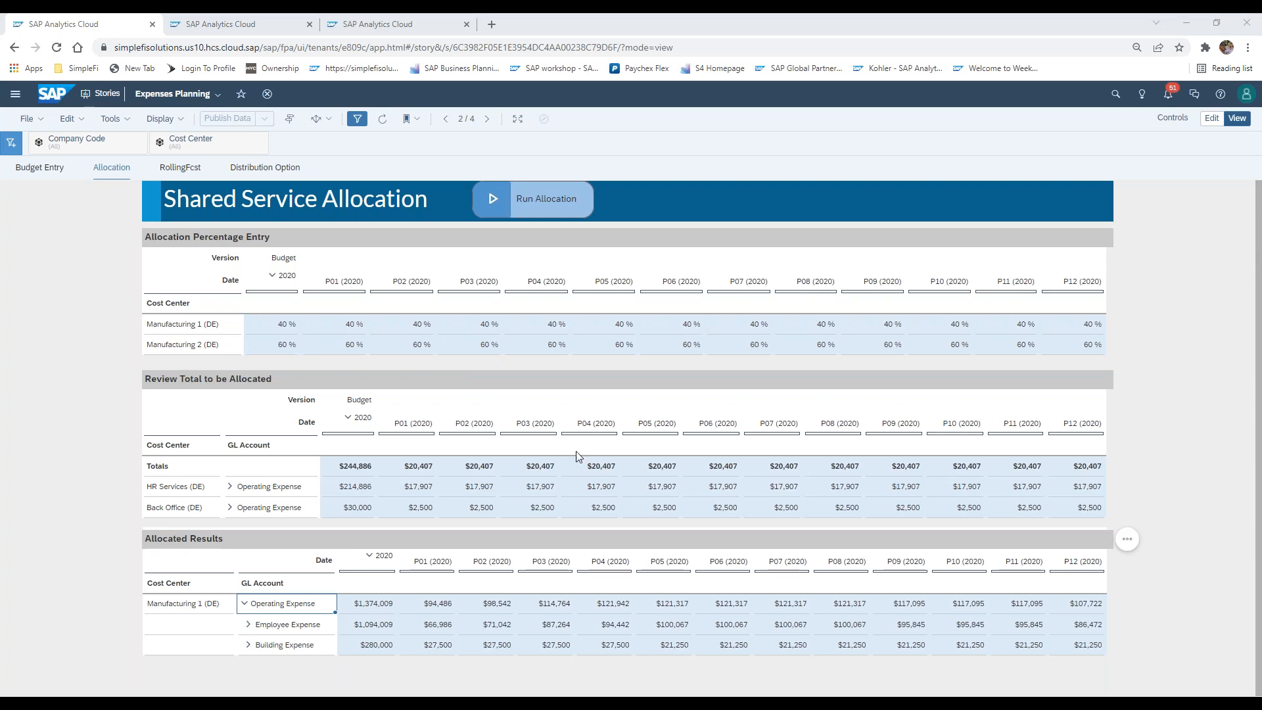
Run the shared service allocation for the preset 2020 FY budget periods
{"action": "left_click", "coordinate": [396, 607]}
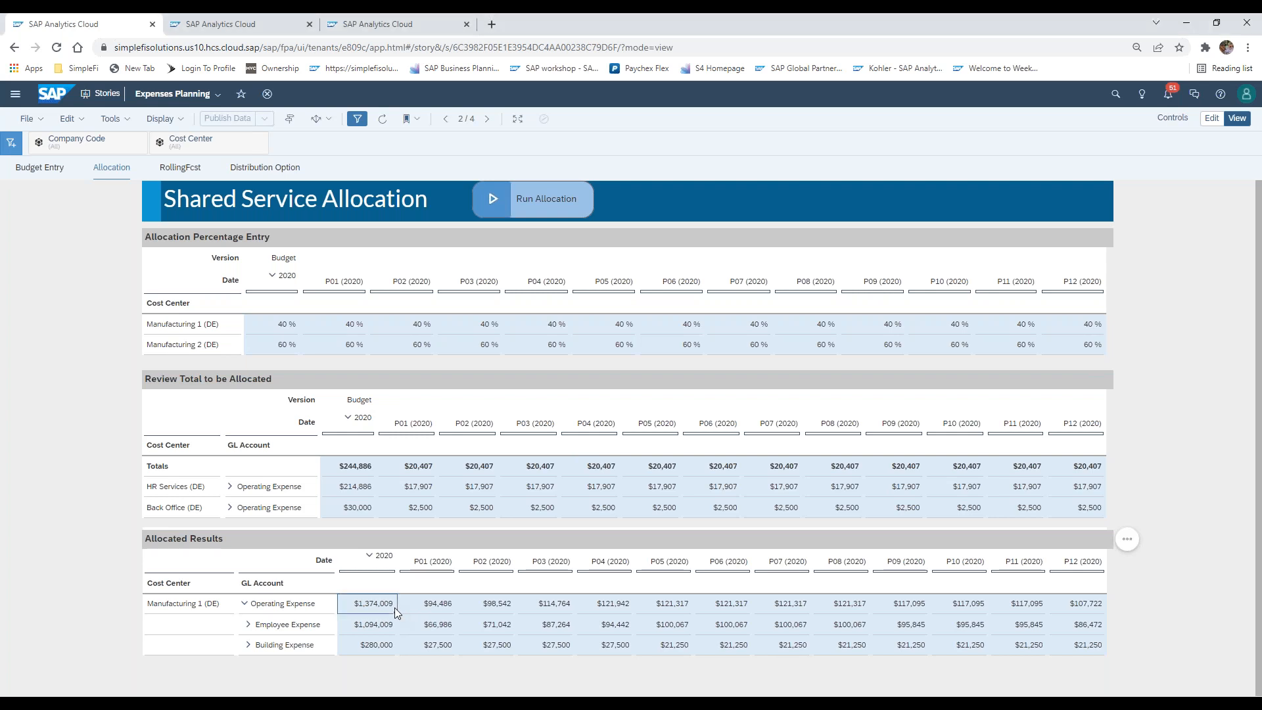
{"action": "left_click", "coordinate": [493, 202]}
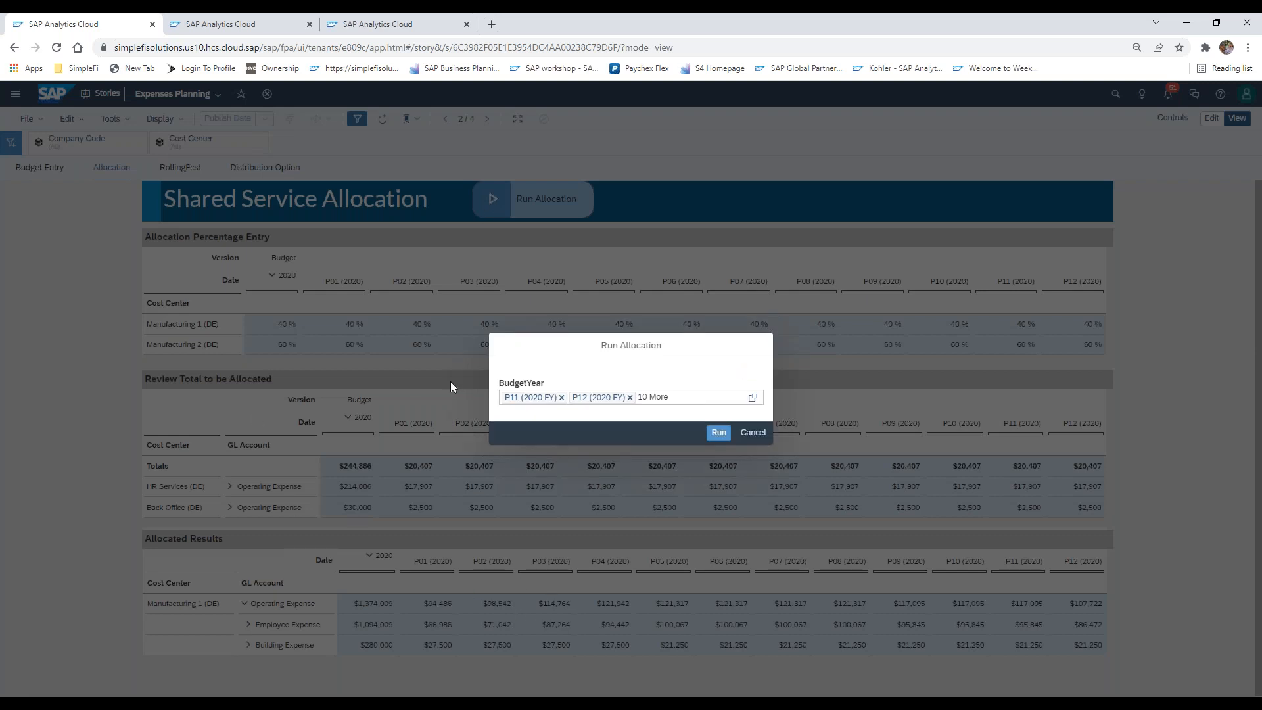
{"action": "left_click", "coordinate": [721, 436]}
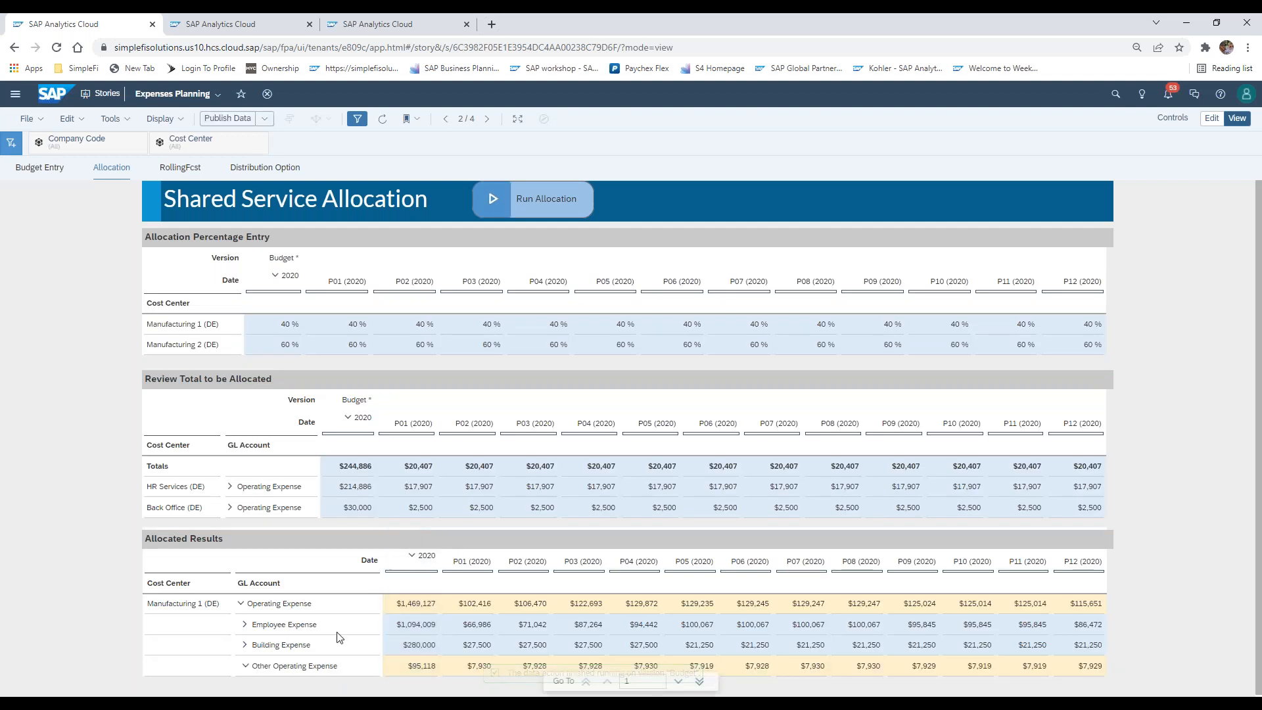
Review the Manufacturing 1 (DE) Other Operating Expense line in Allocated Results, including its 2020 total and P01 amount
{"action": "left_click", "coordinate": [313, 667]}
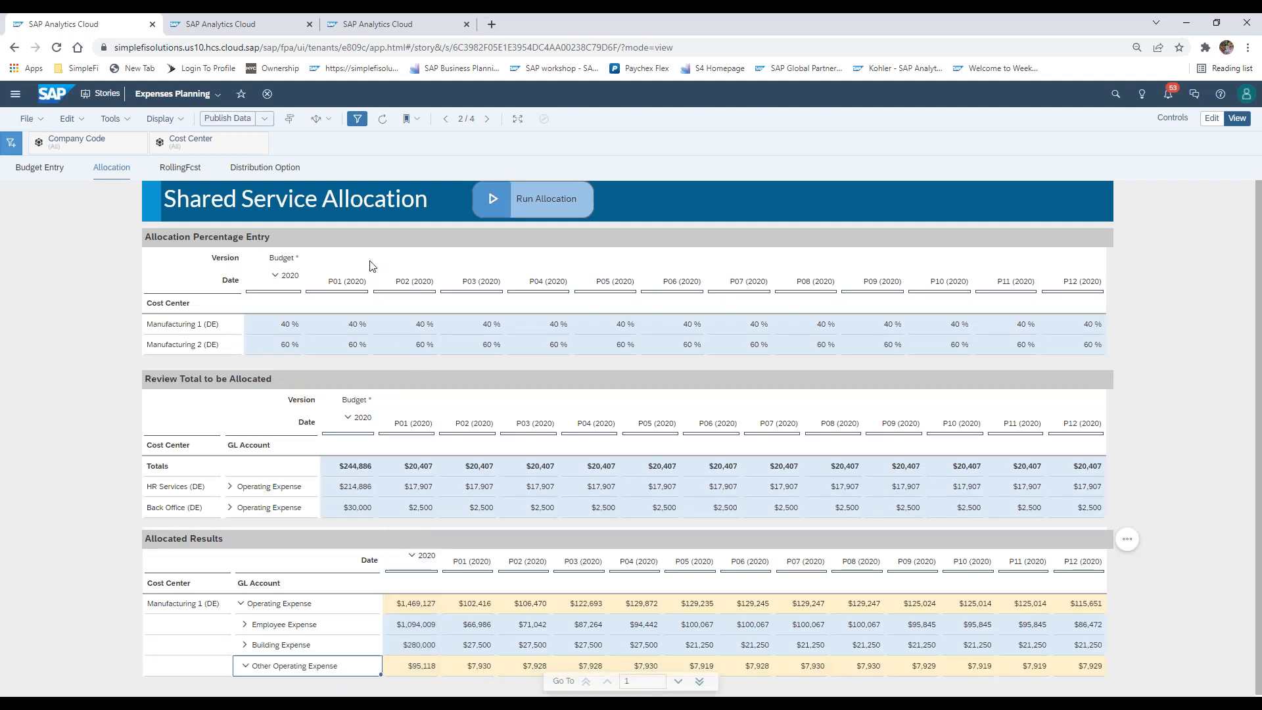
{"action": "left_click", "coordinate": [416, 669]}
{"action": "left_click", "coordinate": [345, 669]}
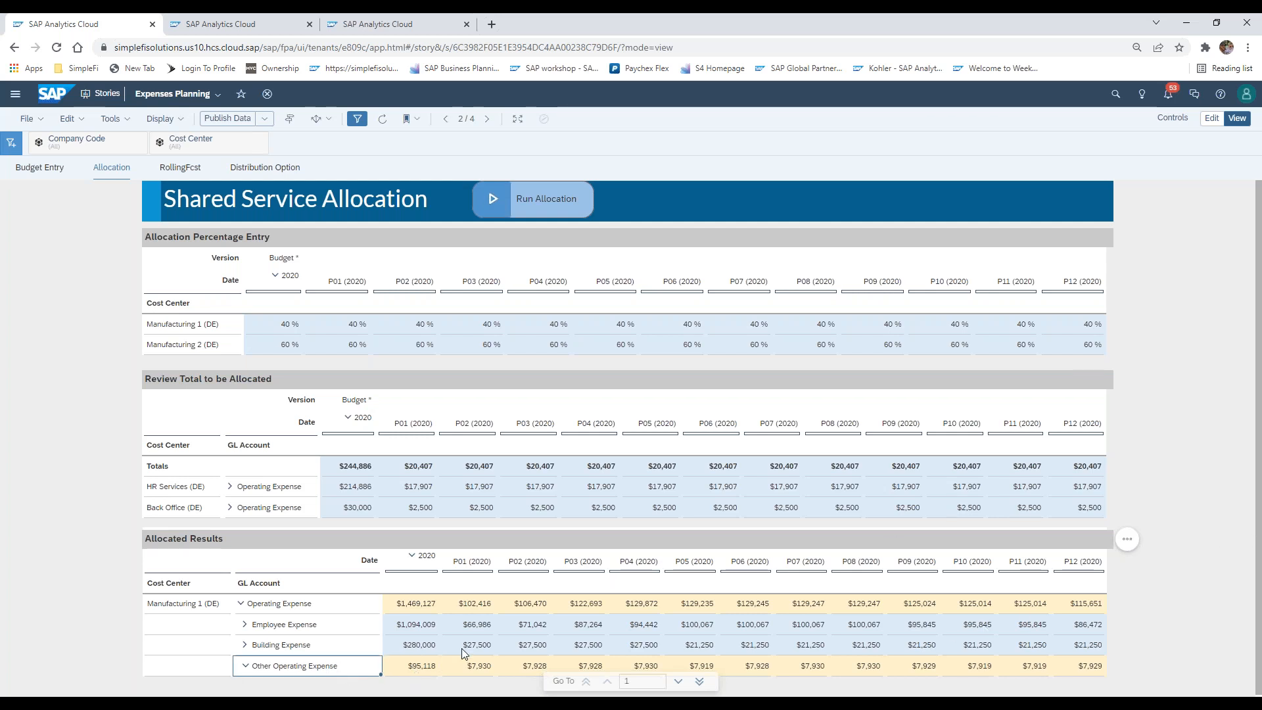
{"action": "left_click", "coordinate": [424, 664]}
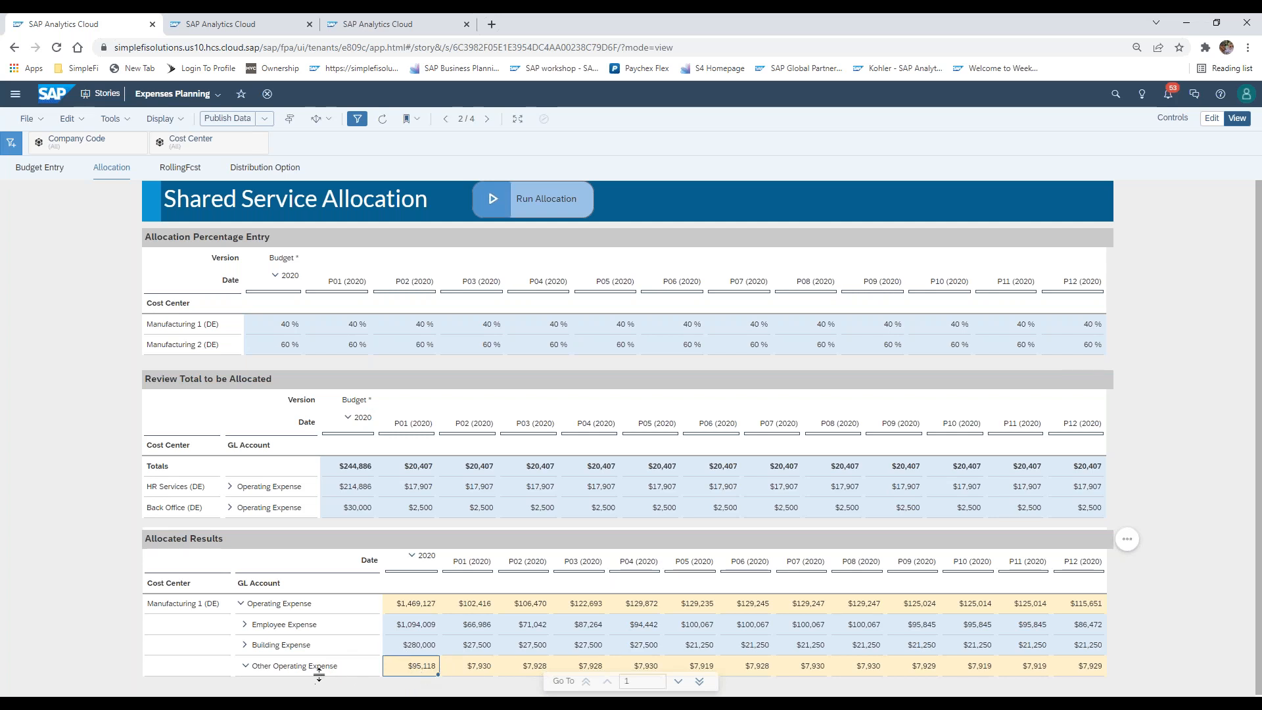
{"action": "left_click", "coordinate": [478, 668]}
Collapse Manufacturing 1's Operating Expense to inspect Manufacturing 2's allocated results with its Operating Expense expanded, and re-expand Manufacturing 1
{"action": "left_click", "coordinate": [241, 604]}
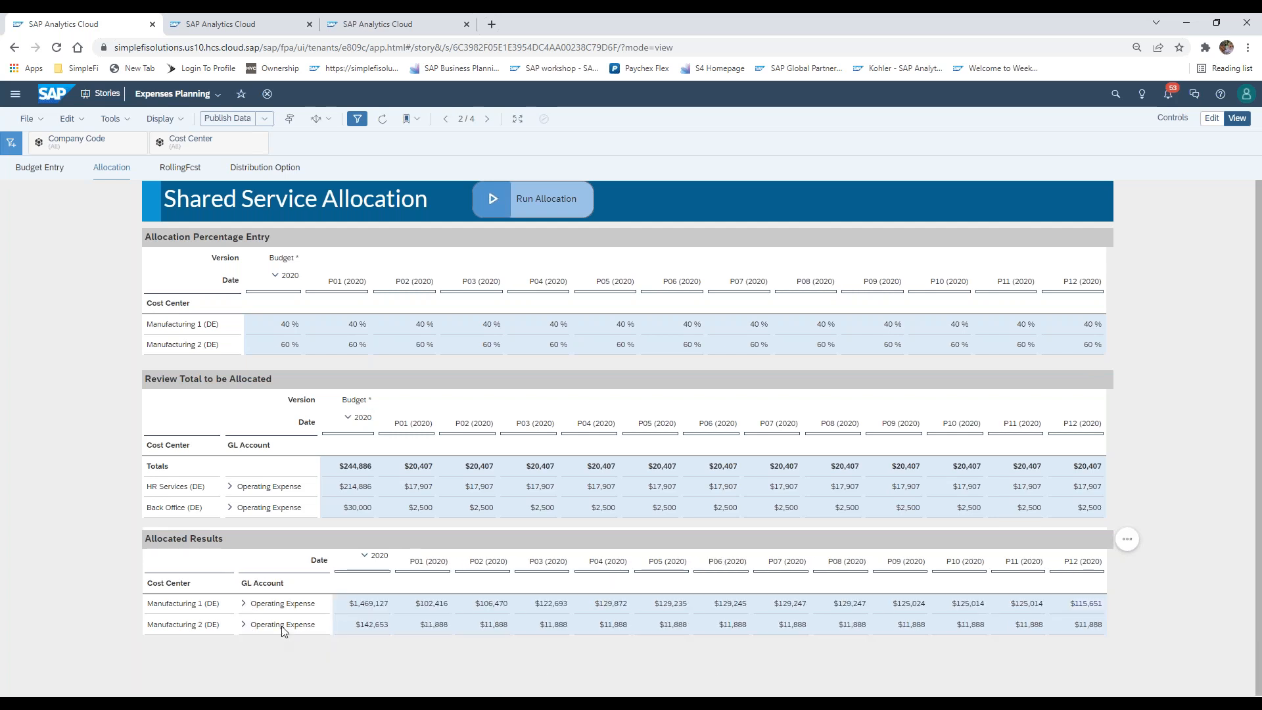
{"action": "left_click", "coordinate": [191, 626]}
{"action": "left_click", "coordinate": [243, 625]}
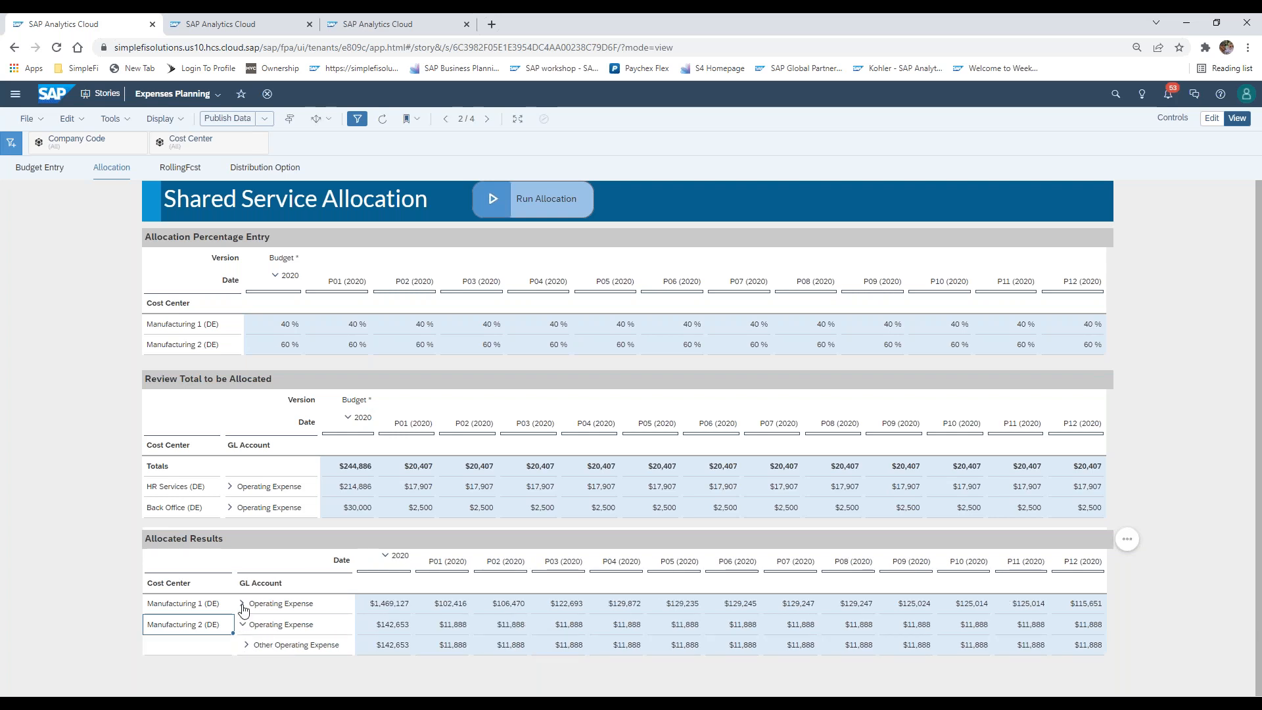
{"action": "left_click", "coordinate": [242, 604]}
{"action": "left_click", "coordinate": [637, 604]}
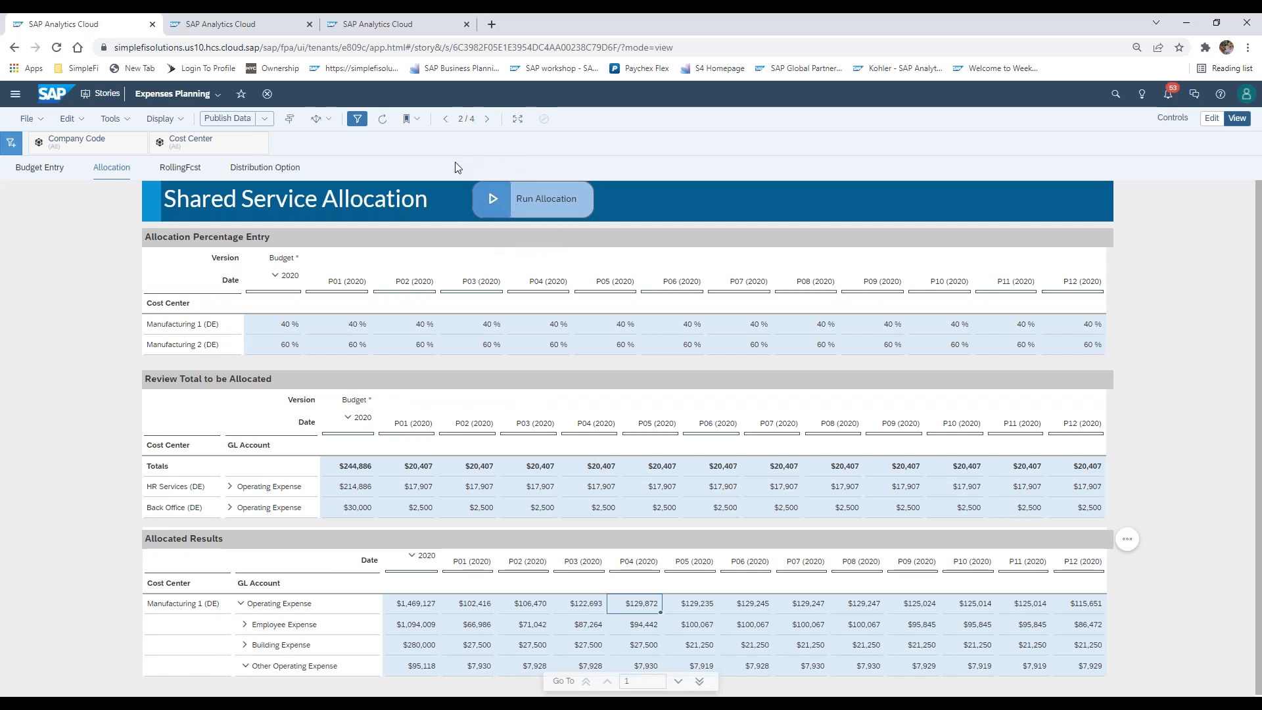
{"action": "left_click", "coordinate": [60, 385]}
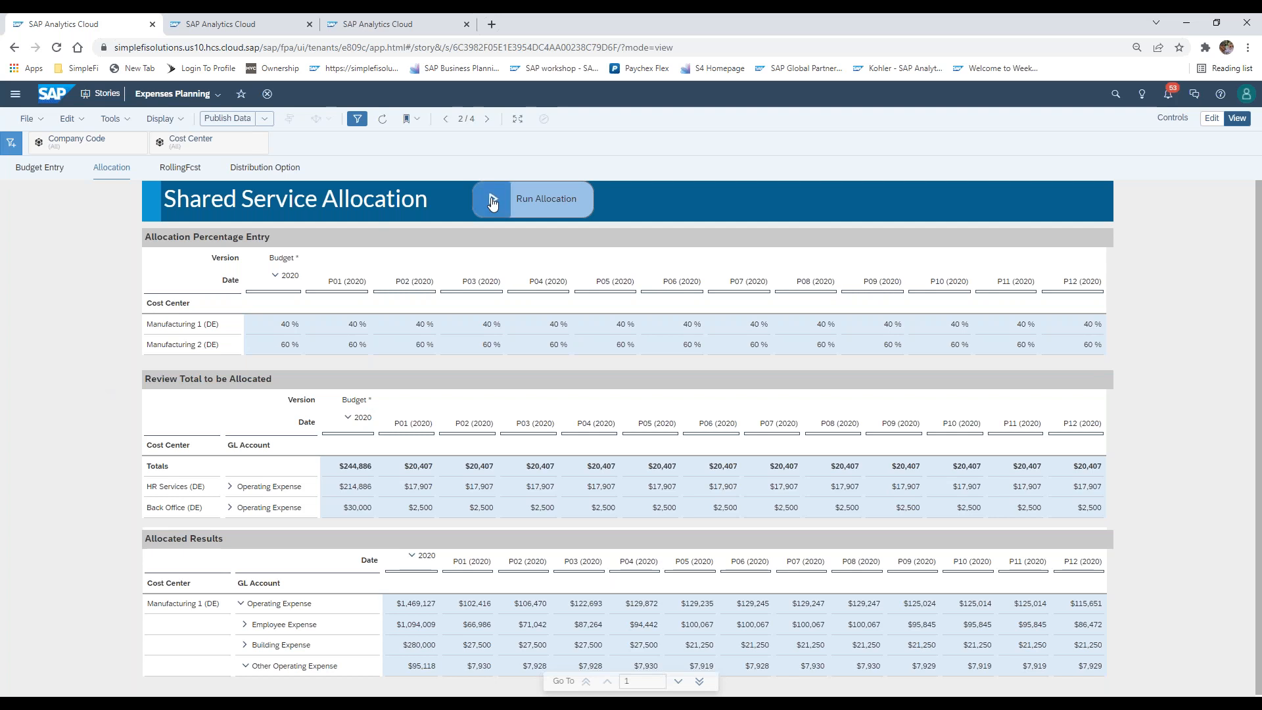
{"action": "left_click", "coordinate": [265, 120]}
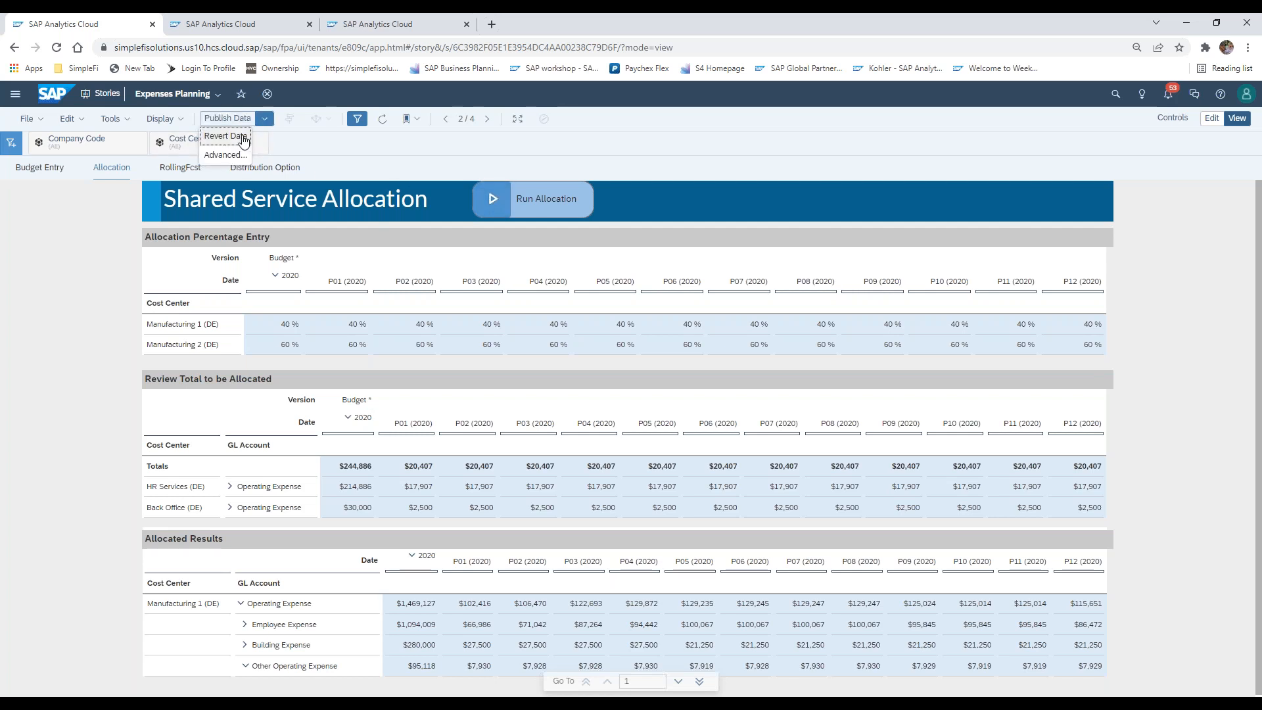
{"action": "left_click", "coordinate": [86, 298]}
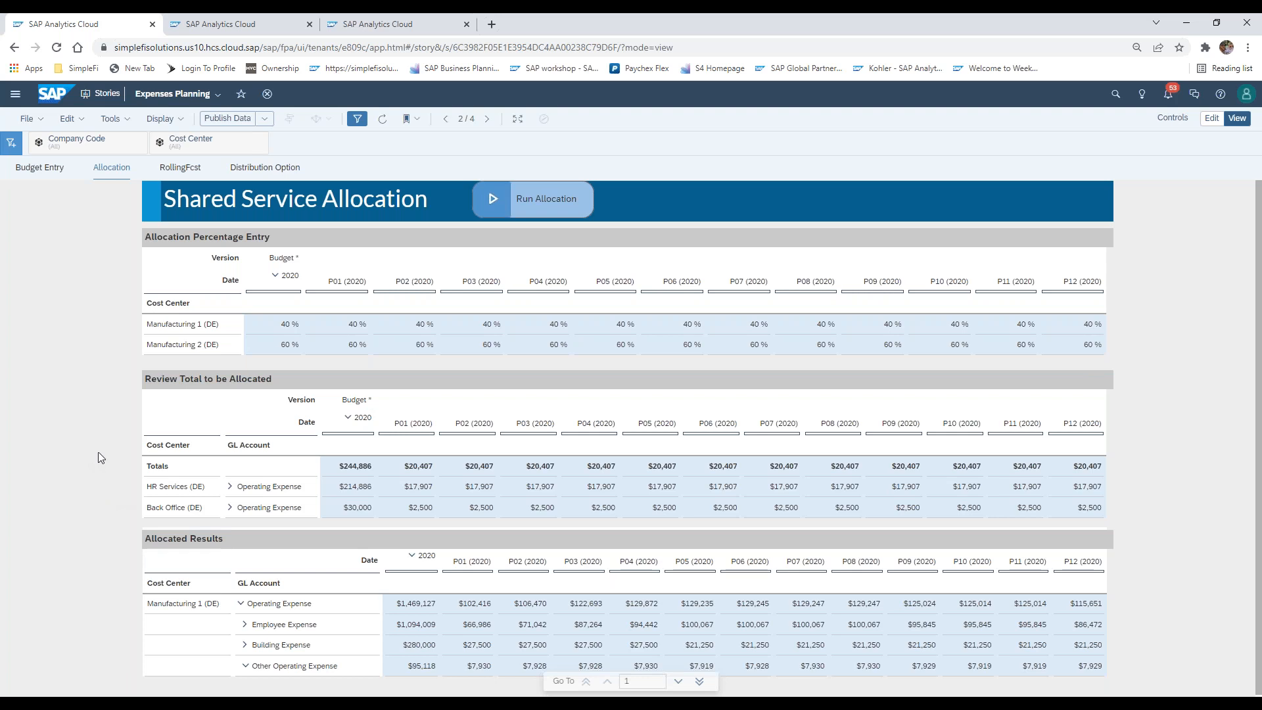
{"action": "left_click", "coordinate": [210, 491]}
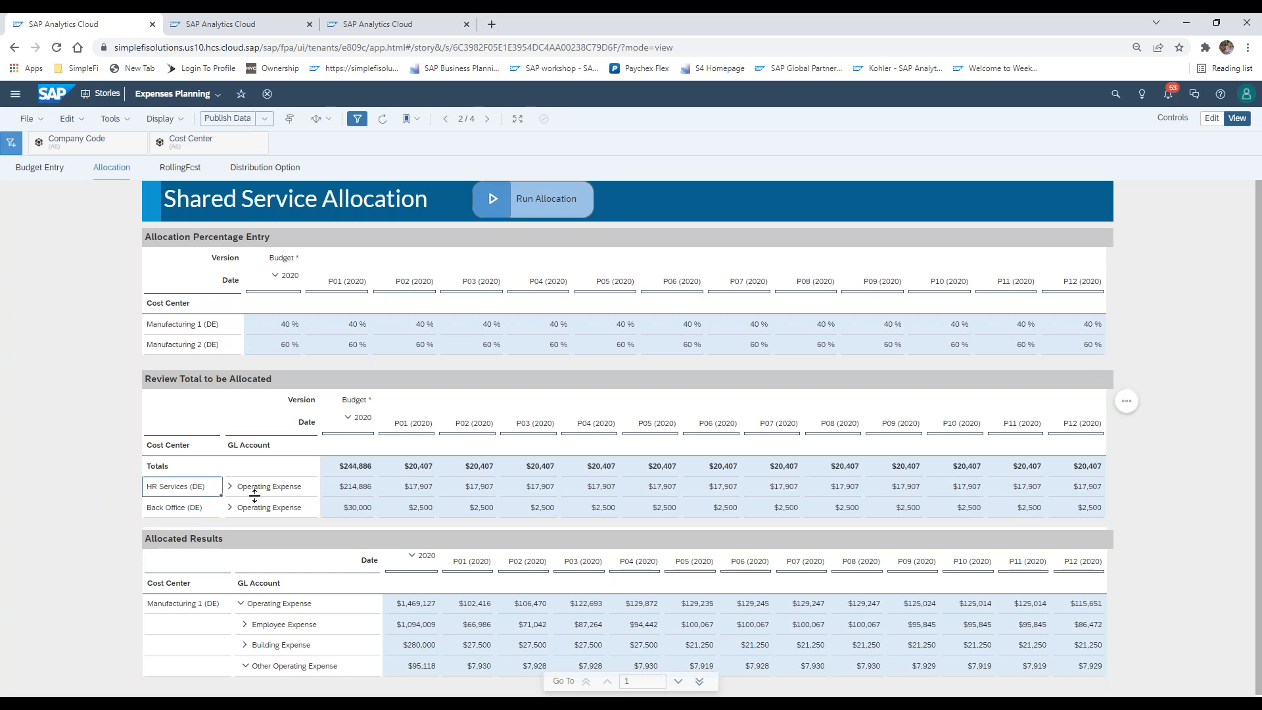
Switch to the allocations webinar deck in PowerPoint and view the Shared Services Expenses slide, followed by the Peanut Butter Spread slide
{"action": "left_click", "coordinate": [196, 330]}
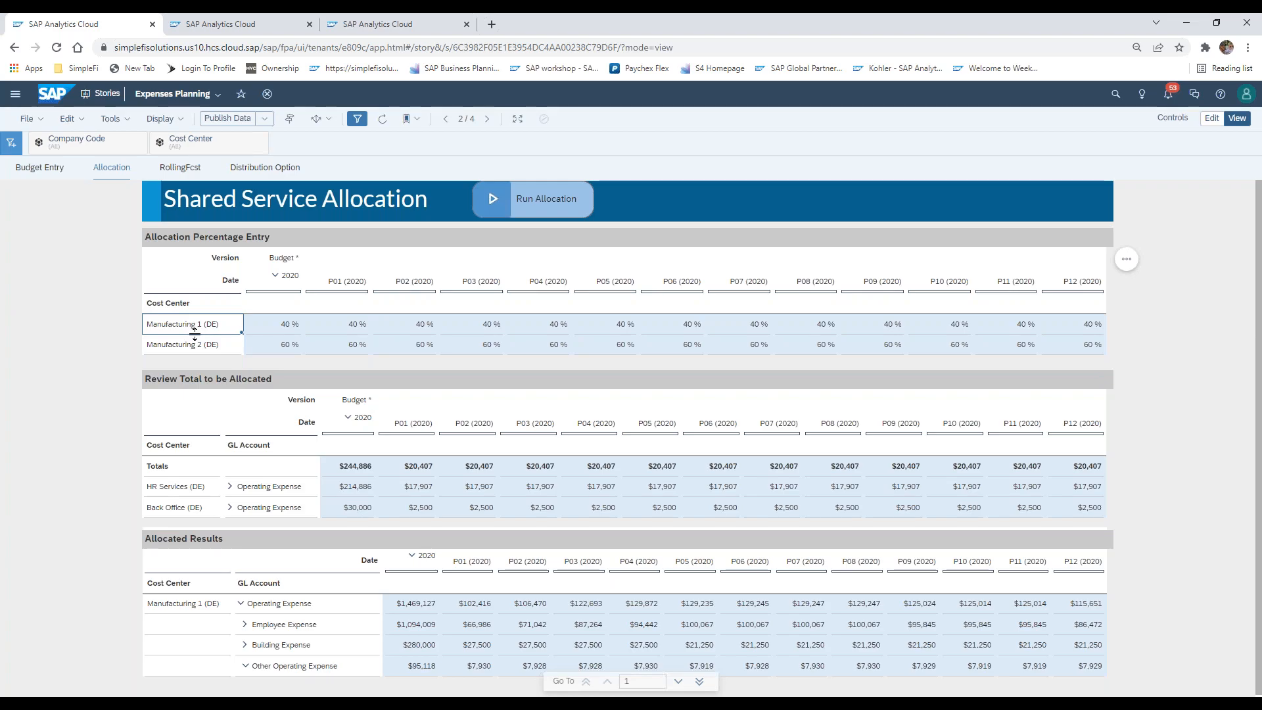
{"action": "left_click", "coordinate": [795, 601]}
{"action": "left_click", "coordinate": [113, 400]}
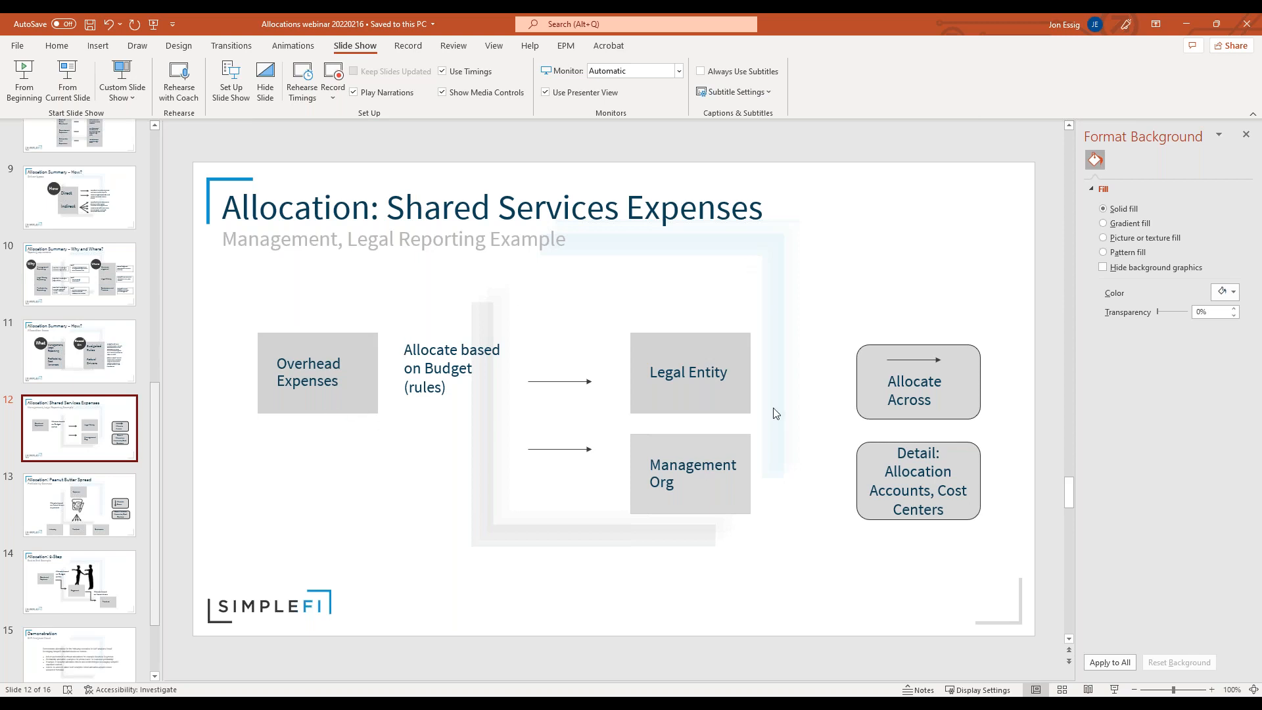
{"action": "left_click", "coordinate": [83, 524]}
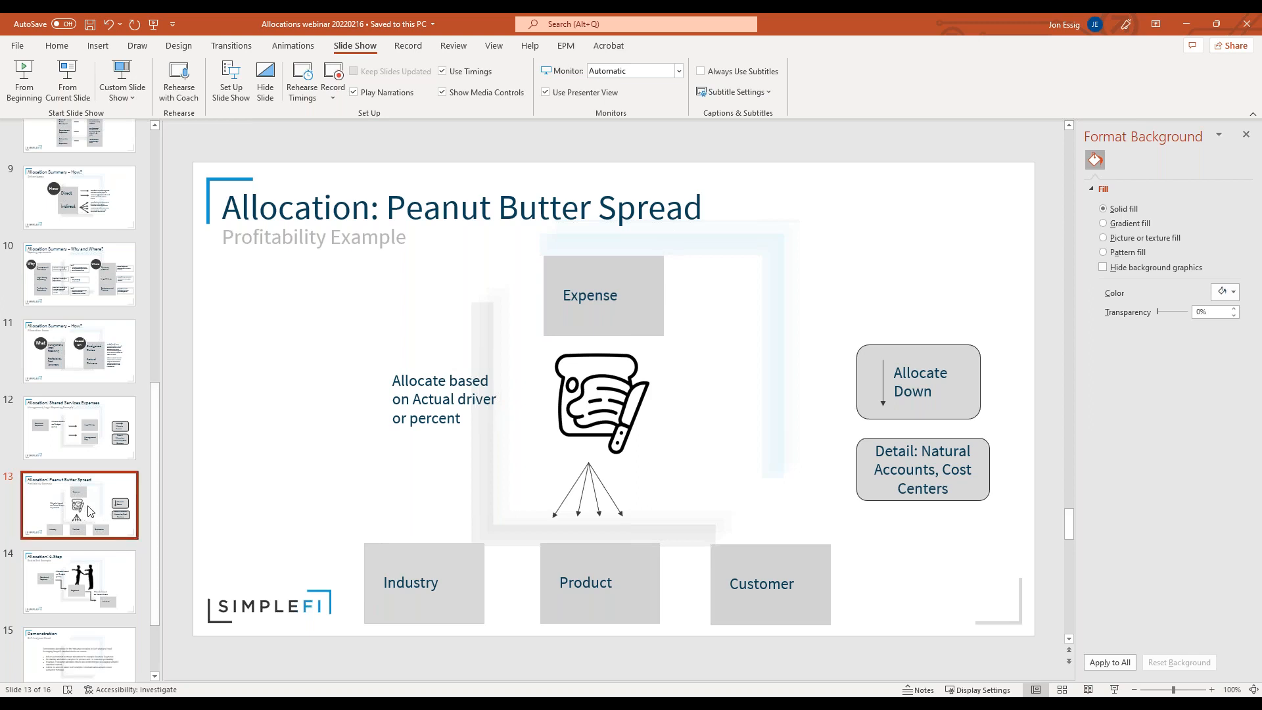
Switch to the Fixed Cost Allocation story in SAP Analytics Cloud and set the 2022 Fixed COGS Input to 25,000,000
{"action": "key", "text": "alt+Tab"}
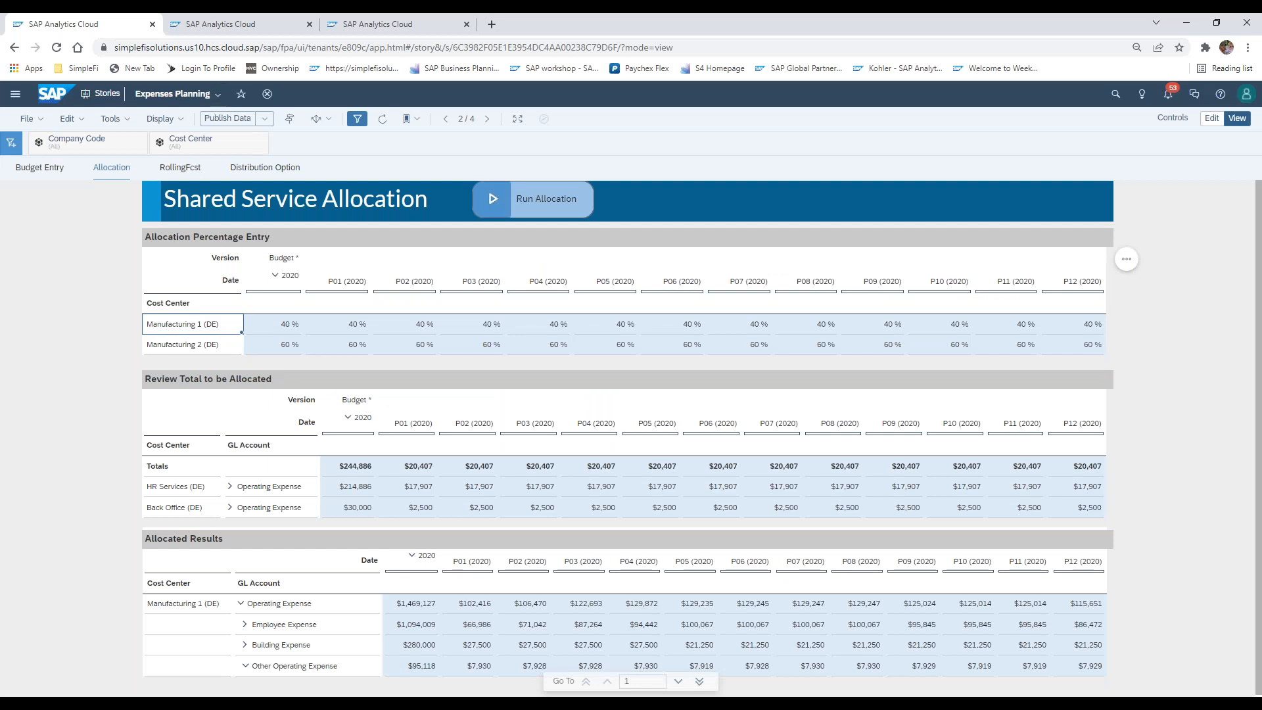
{"action": "left_click", "coordinate": [256, 25]}
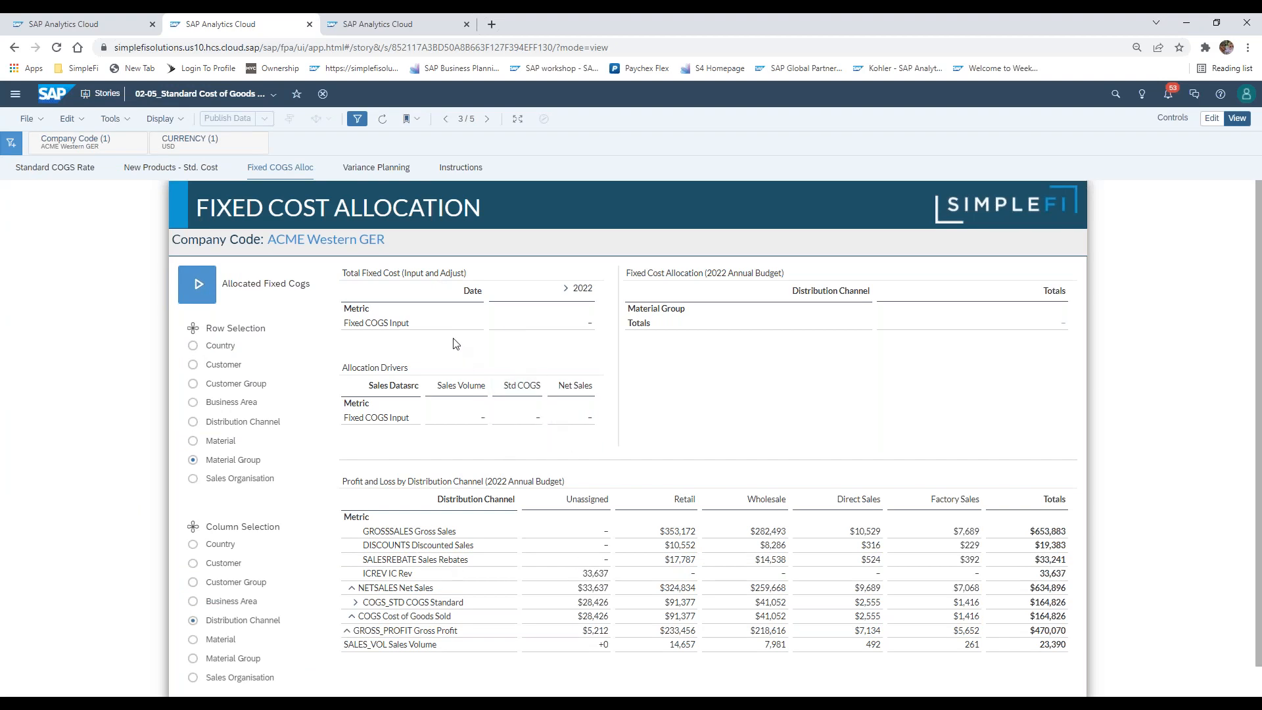
{"action": "left_click", "coordinate": [385, 327]}
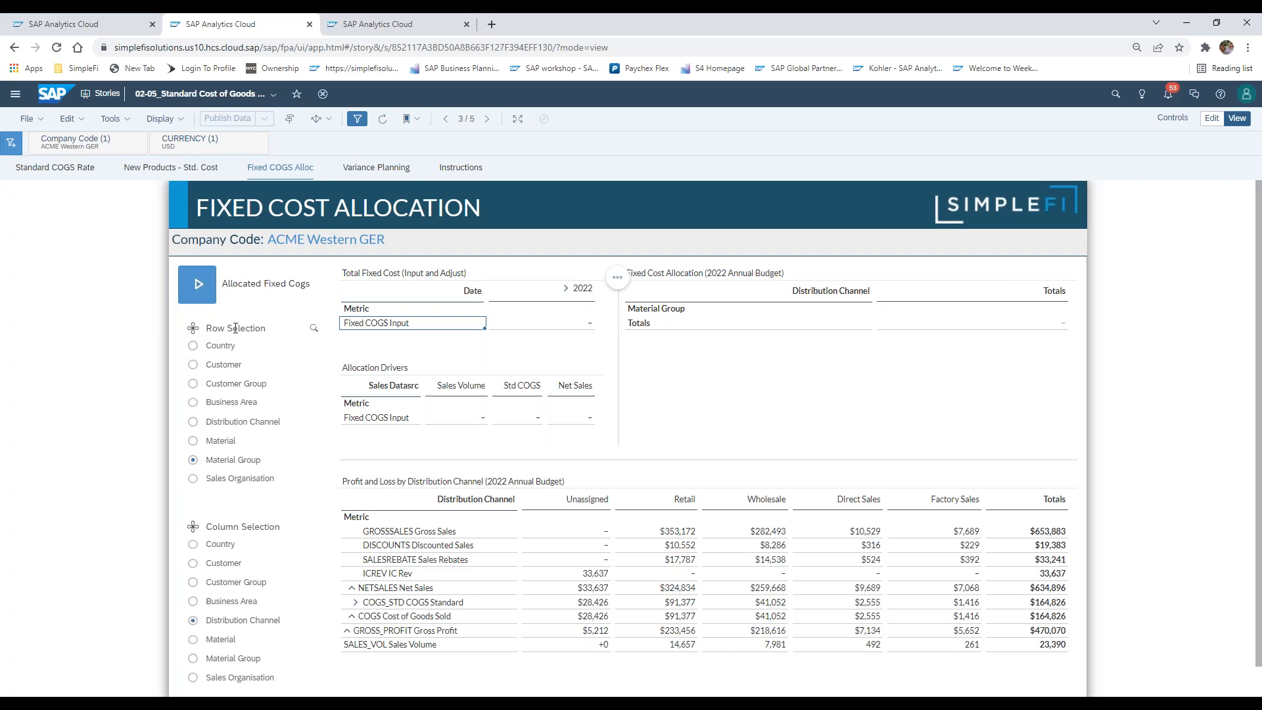
{"action": "left_click", "coordinate": [551, 325]}
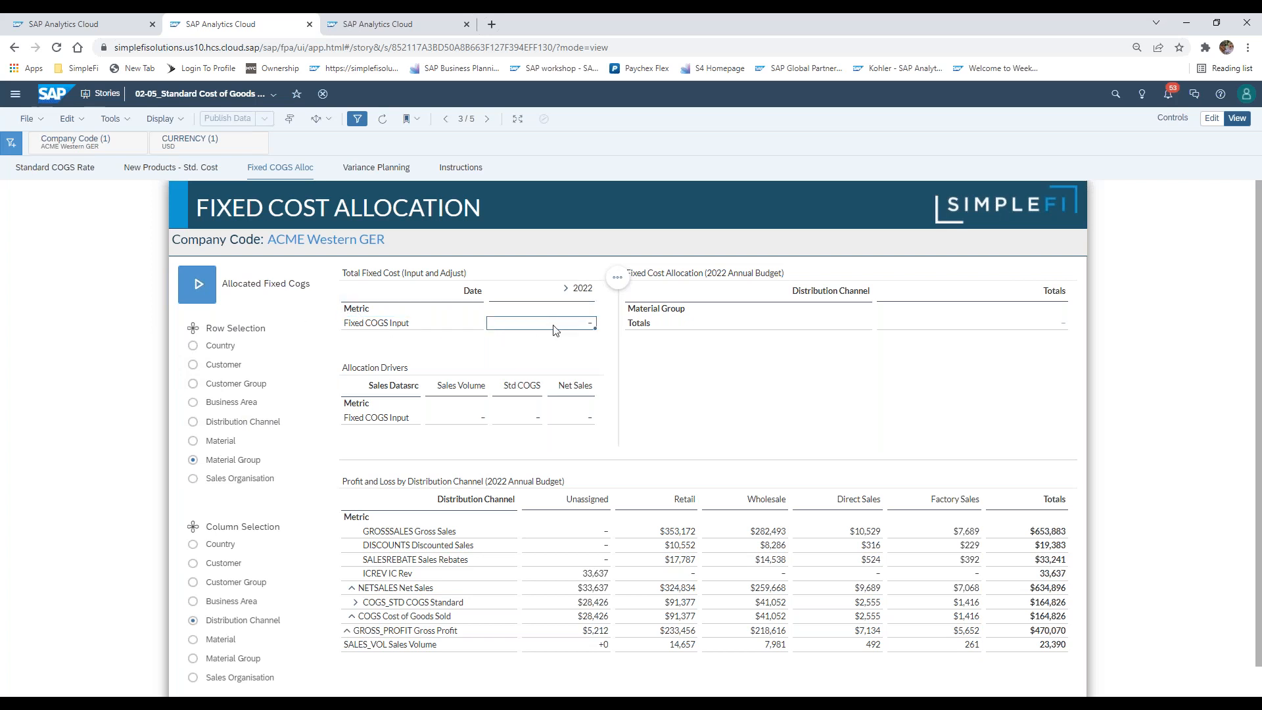
{"action": "left_click", "coordinate": [424, 326]}
{"action": "left_click", "coordinate": [547, 326]}
{"action": "type", "text": "25000000"}
{"action": "key", "text": "Return"}
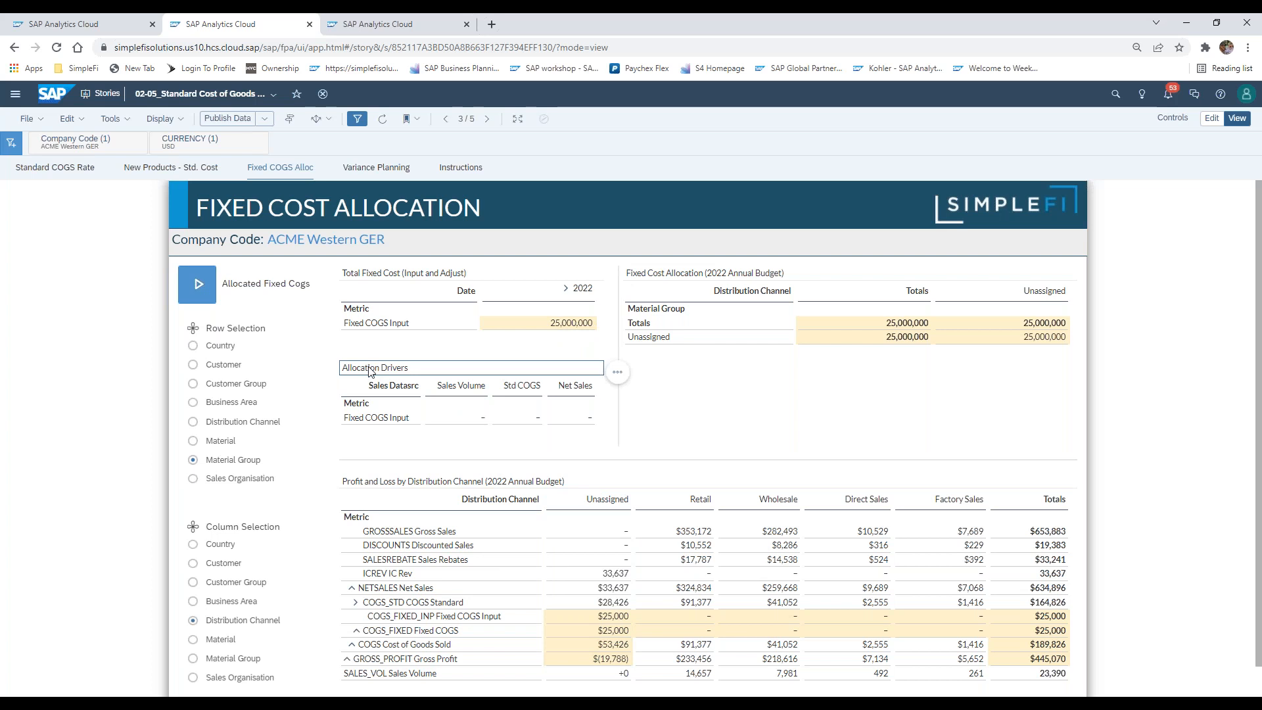
Review the Allocation Drivers for Fixed COGS Input and set the Net Sales driver to 1
{"action": "left_click", "coordinate": [381, 416]}
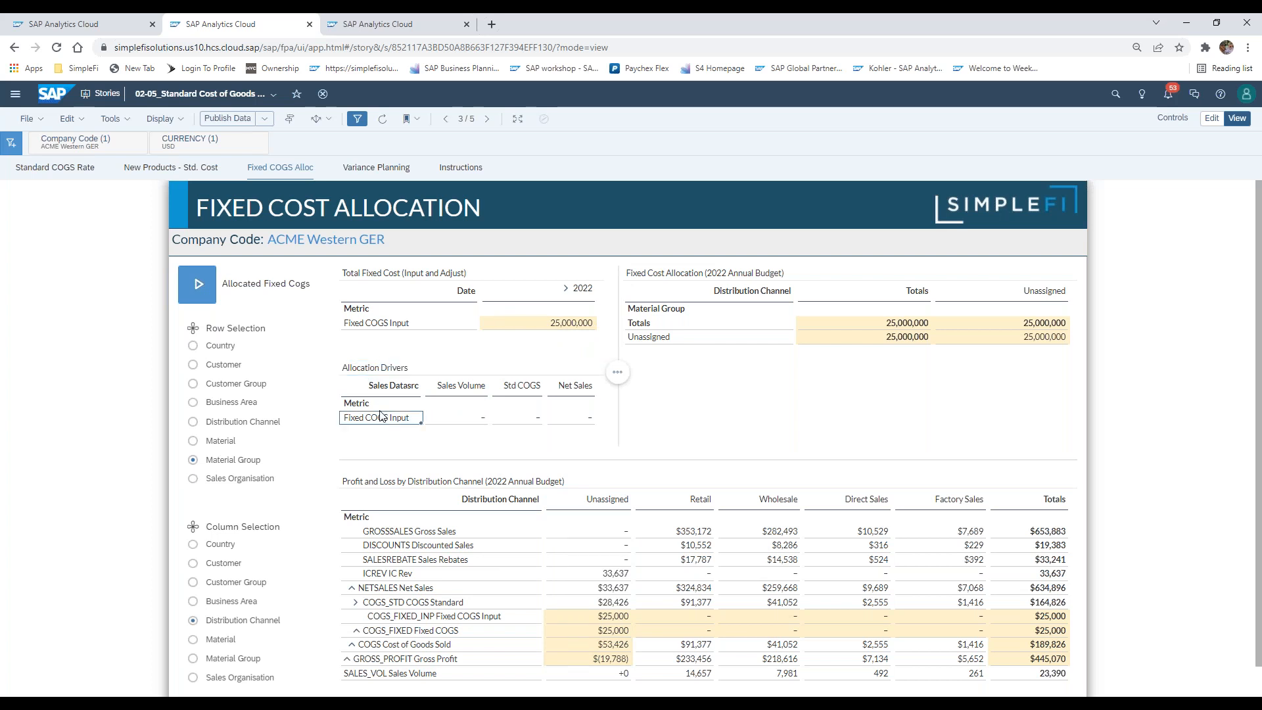
{"action": "left_click", "coordinate": [384, 369]}
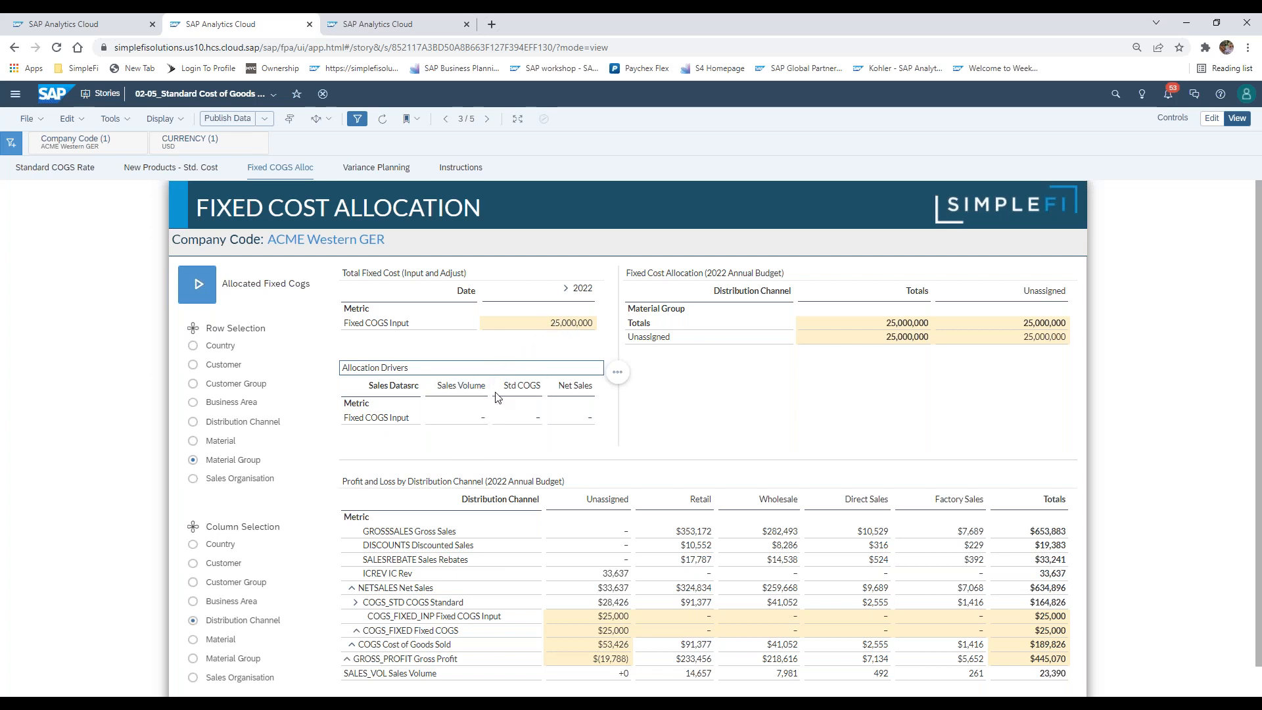
{"action": "left_click", "coordinate": [468, 419]}
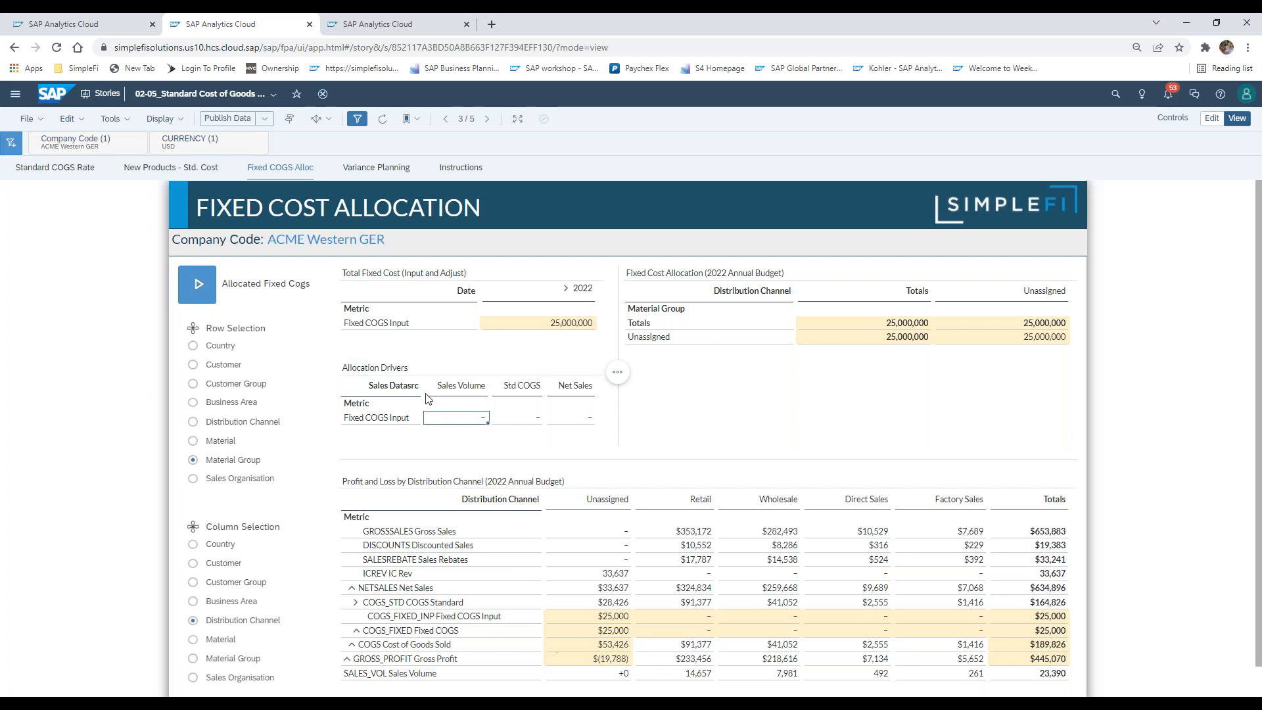
{"action": "left_click", "coordinate": [519, 388]}
{"action": "left_click", "coordinate": [573, 393]}
{"action": "left_click", "coordinate": [576, 419]}
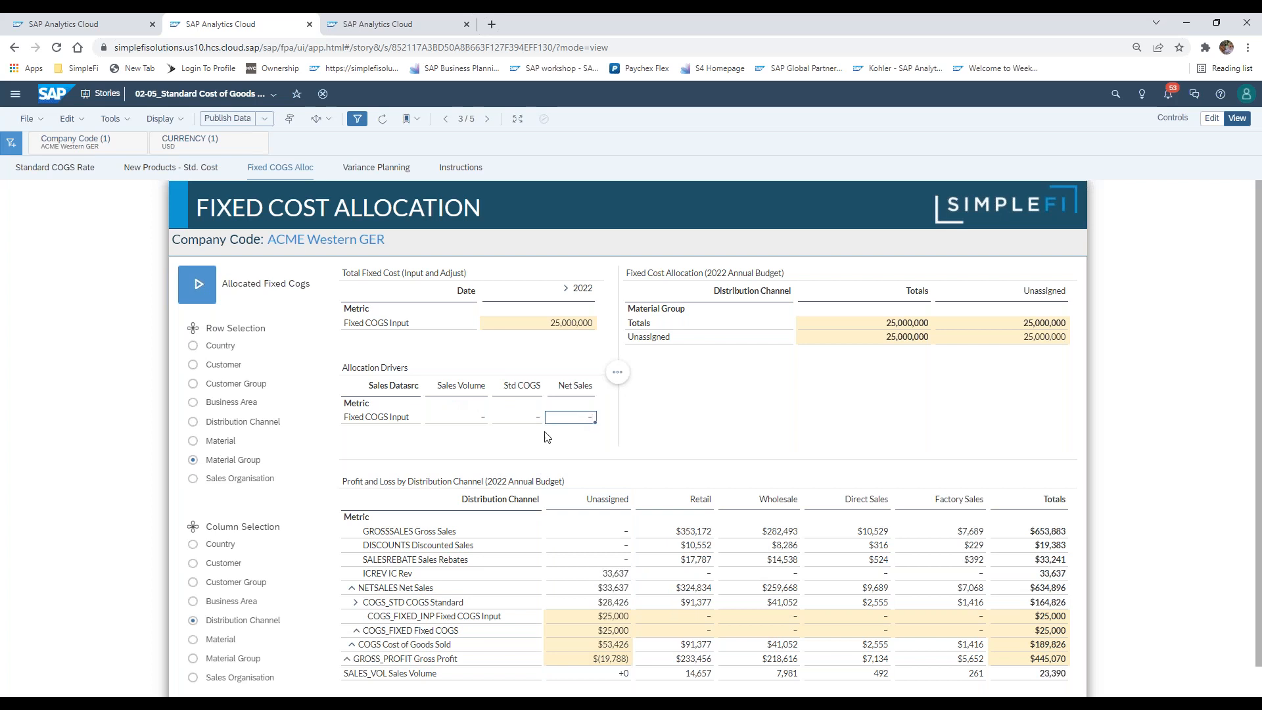
{"action": "type", "text": "1"}
{"action": "key", "text": "Return"}
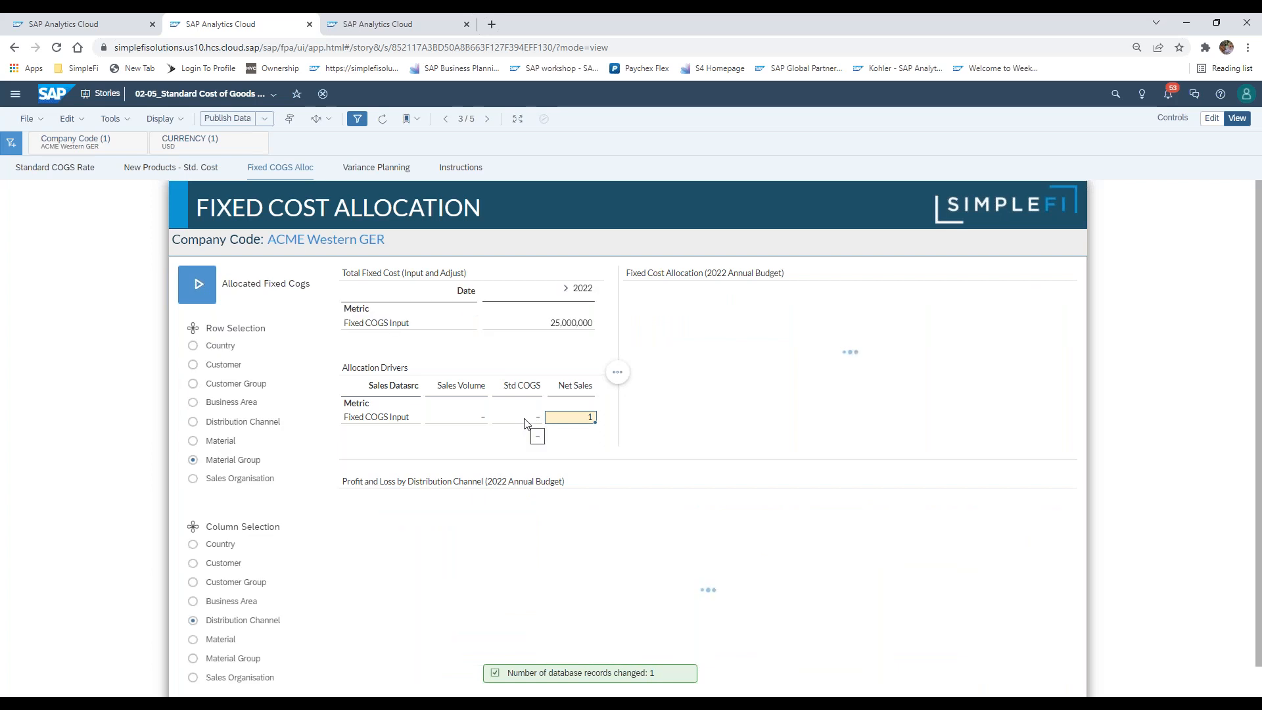
{"action": "left_click", "coordinate": [525, 423]}
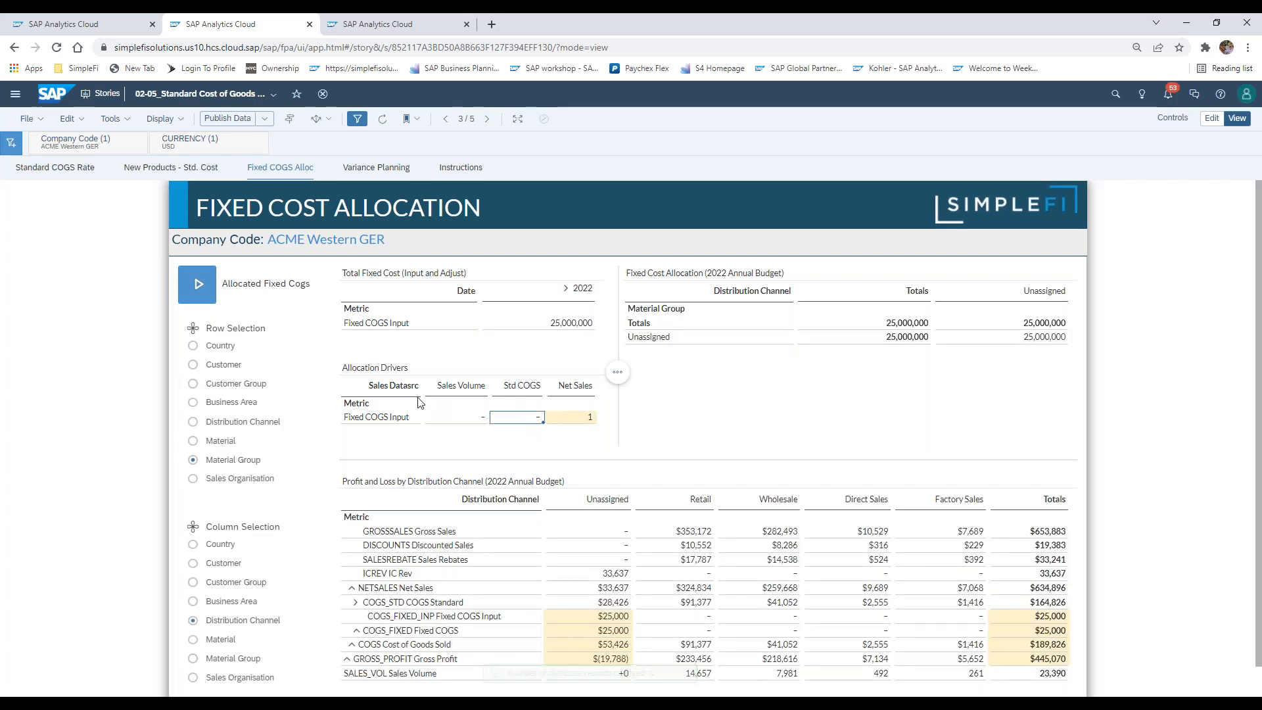
Publish the entered data and run the Allocated Fixed Cogs data action on the Annual Budget version for 2022
{"action": "left_click", "coordinate": [229, 119]}
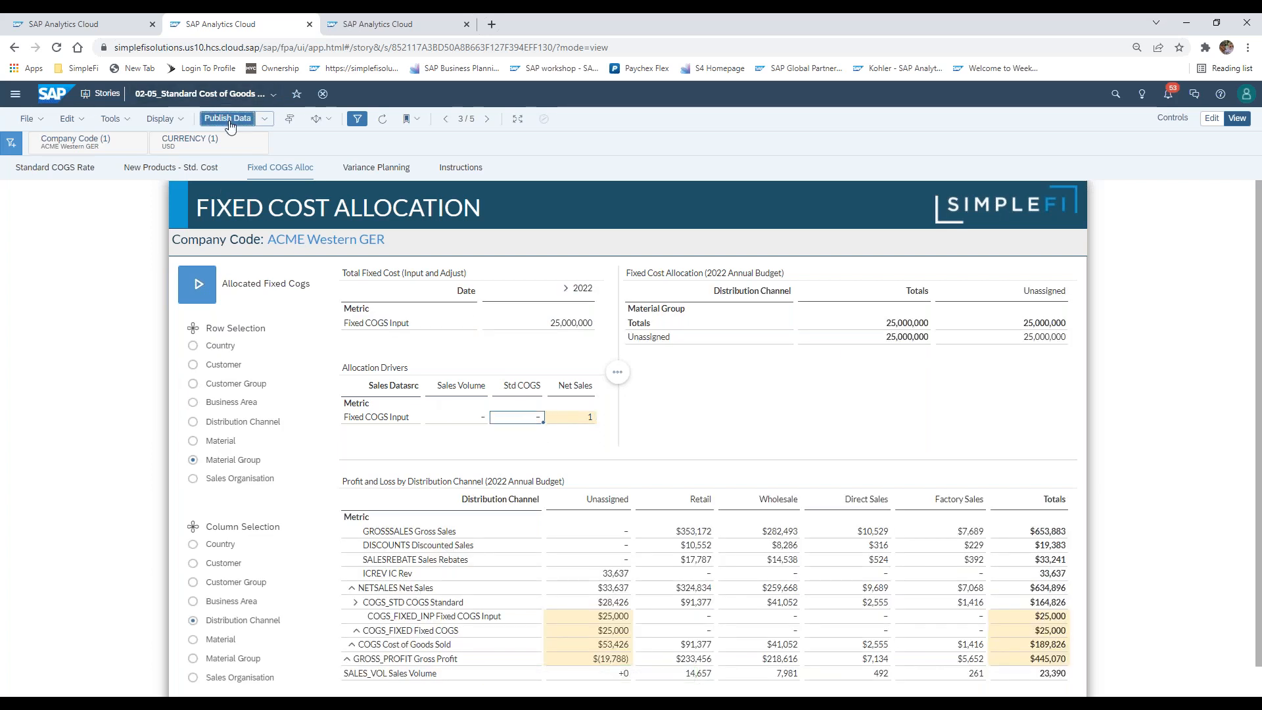
{"action": "left_click", "coordinate": [689, 422]}
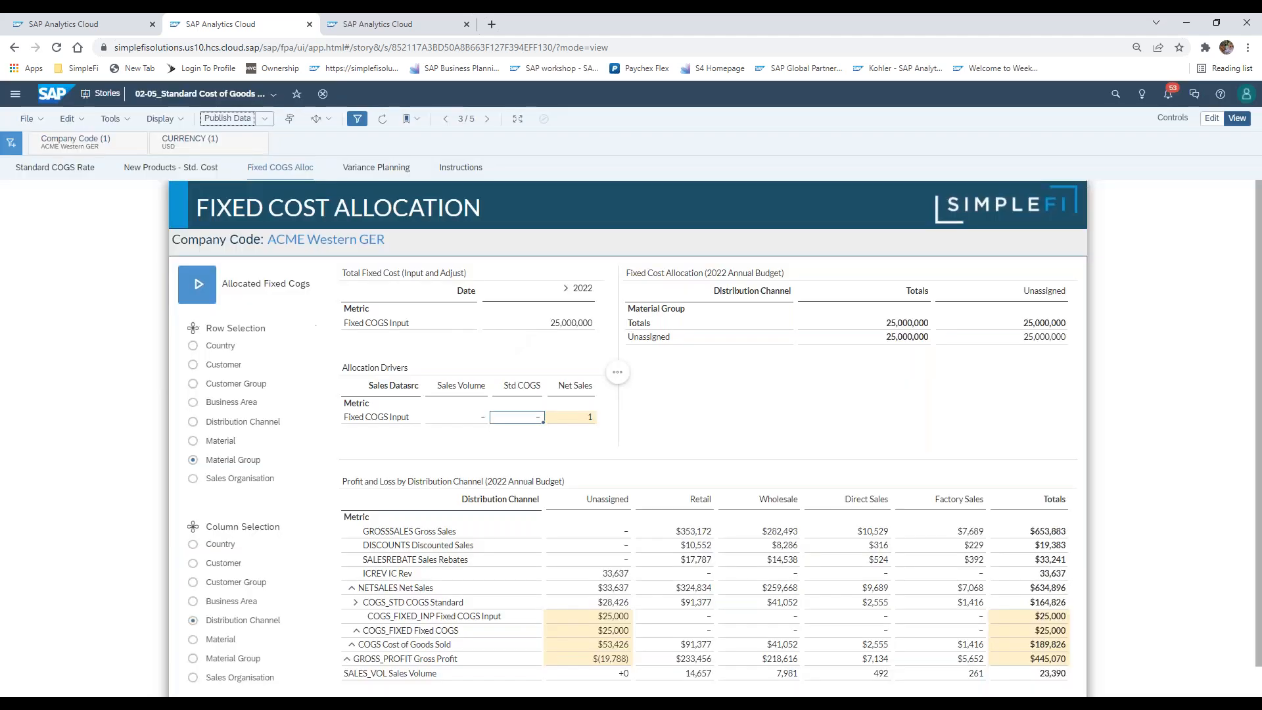
{"action": "left_click", "coordinate": [196, 295]}
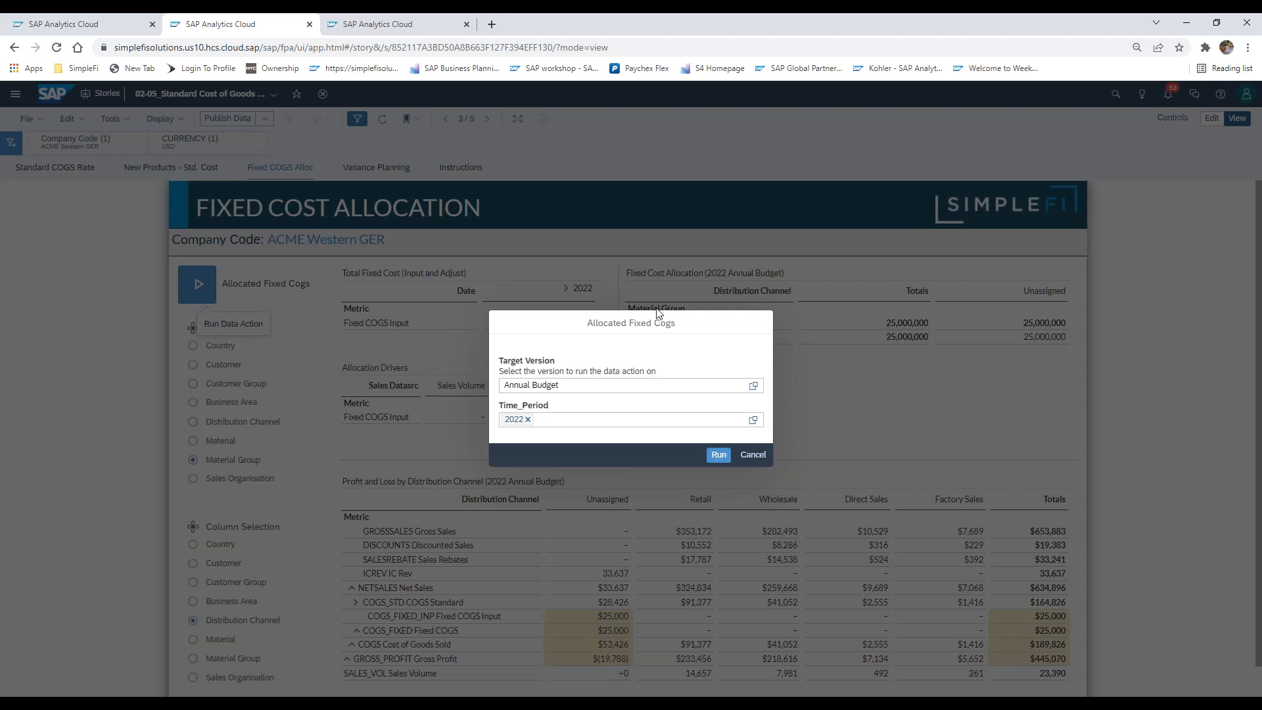
{"action": "left_click", "coordinate": [720, 455]}
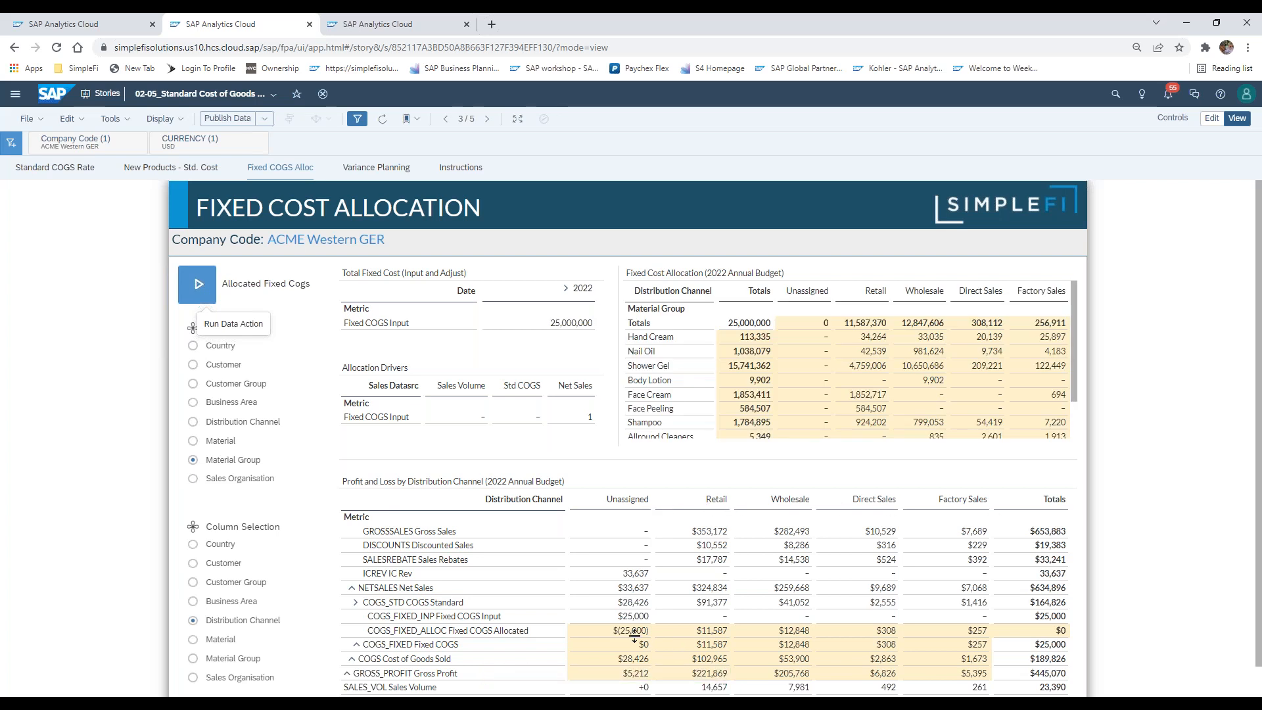
Examine the Fixed COGS Input and Fixed COGS Allocated lines of the Profit and Loss table across the distribution channels and totals
{"action": "left_click", "coordinate": [638, 632]}
{"action": "left_click", "coordinate": [639, 619]}
{"action": "left_click", "coordinate": [630, 632]}
{"action": "left_click", "coordinate": [632, 620], "text": "shift"}
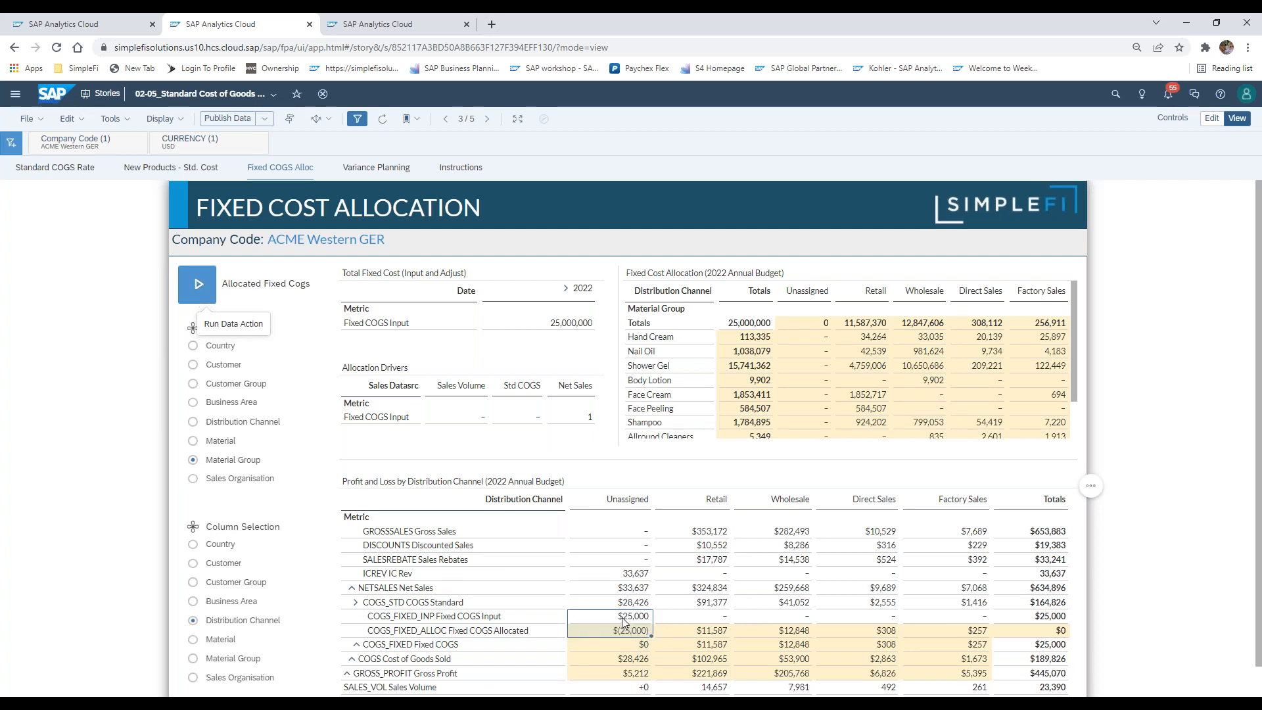
{"action": "left_click", "coordinate": [629, 632]}
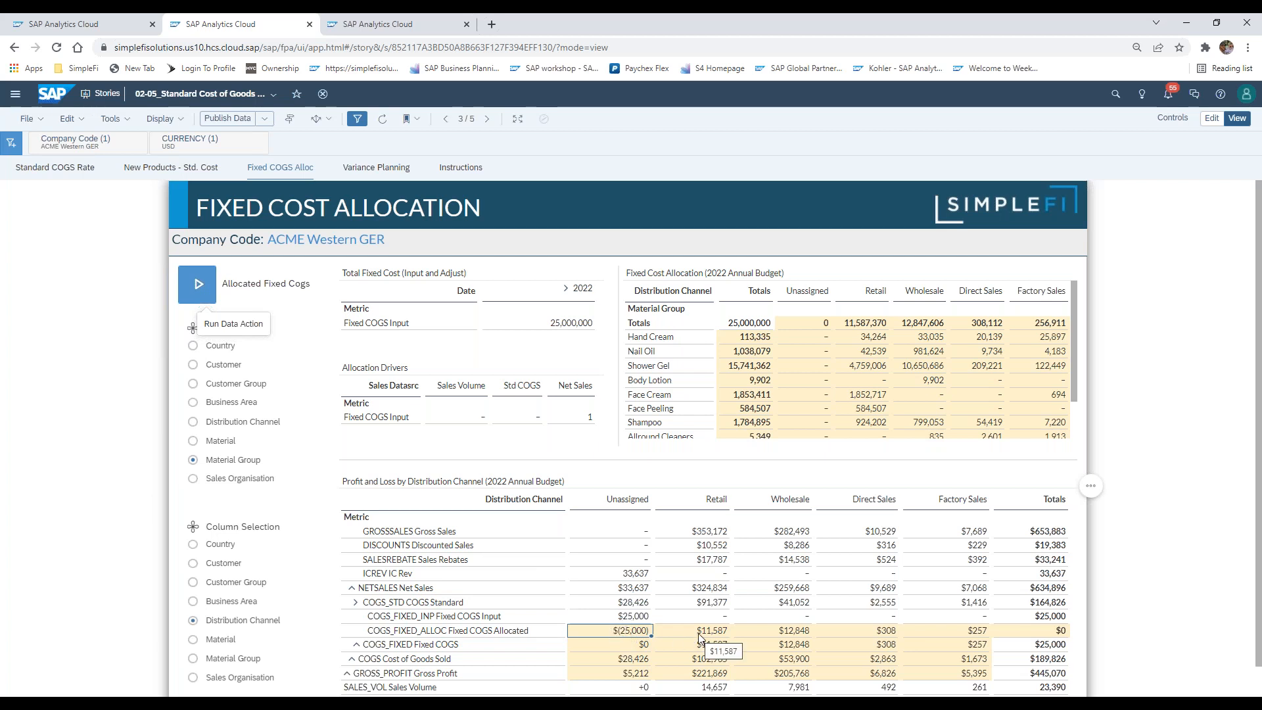
{"action": "left_click_drag", "start_coordinate": [701, 630], "coordinate": [831, 634]}
{"action": "left_click_drag", "start_coordinate": [920, 635], "coordinate": [953, 639]}
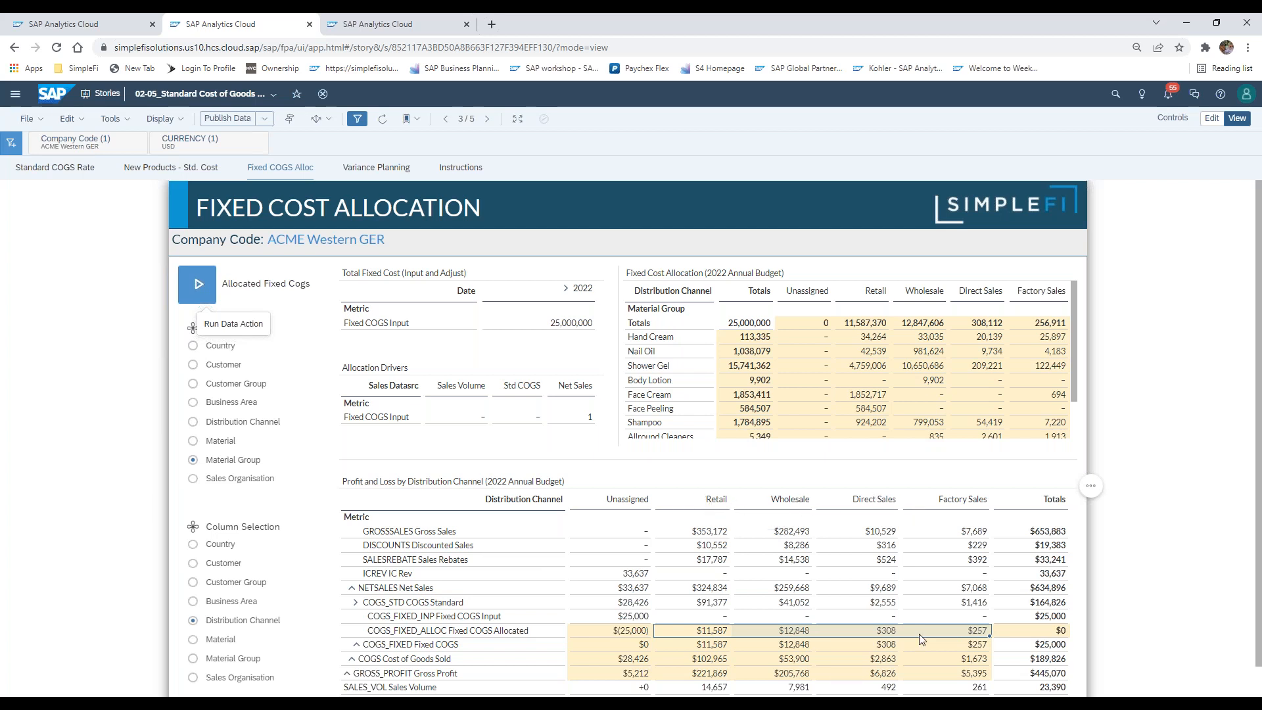
{"action": "left_click", "coordinate": [1057, 629]}
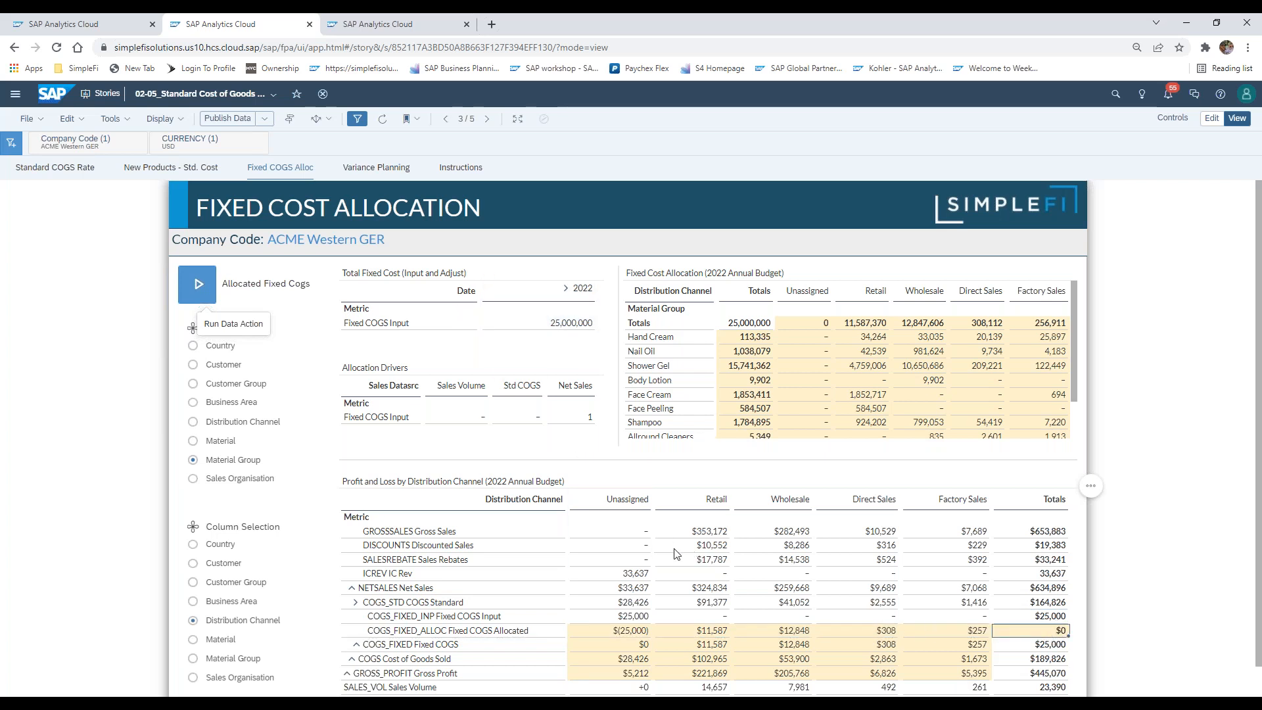
{"action": "left_click", "coordinate": [641, 635]}
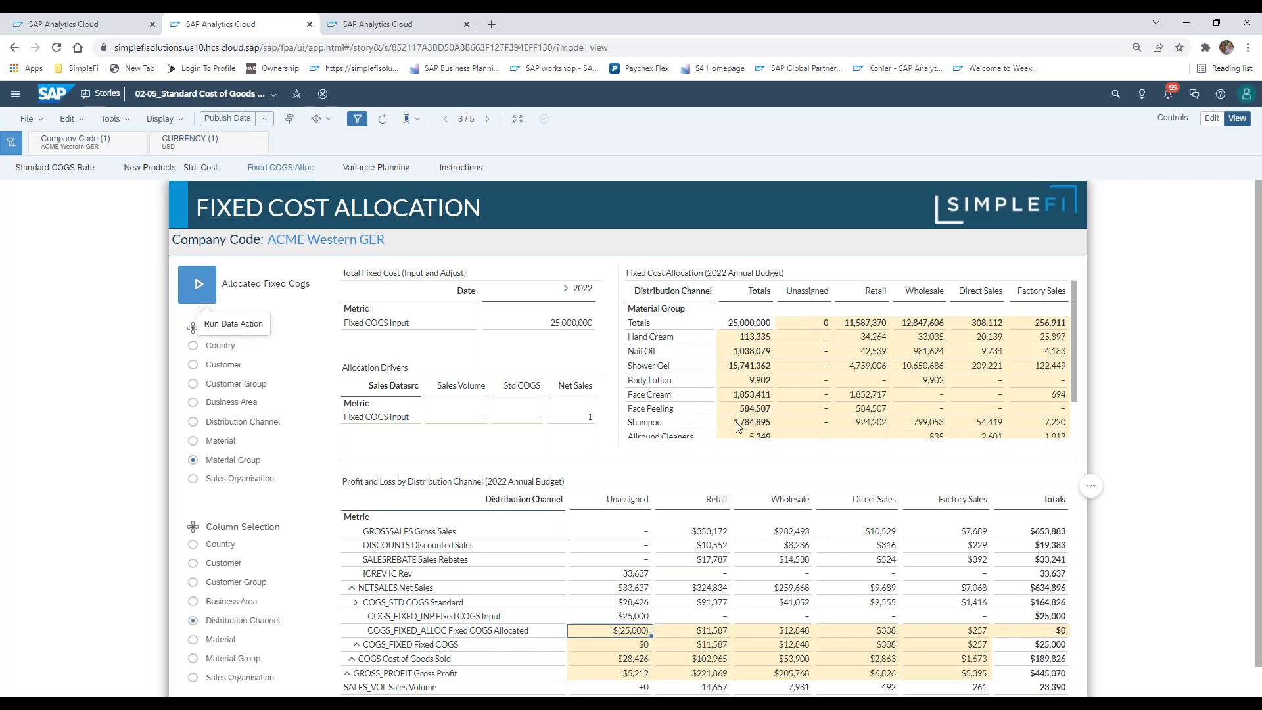
Review the Fixed Cost Allocation table's totals by distribution channel and by material group, from Hand Cream through Unassigned
{"action": "left_click", "coordinate": [864, 326]}
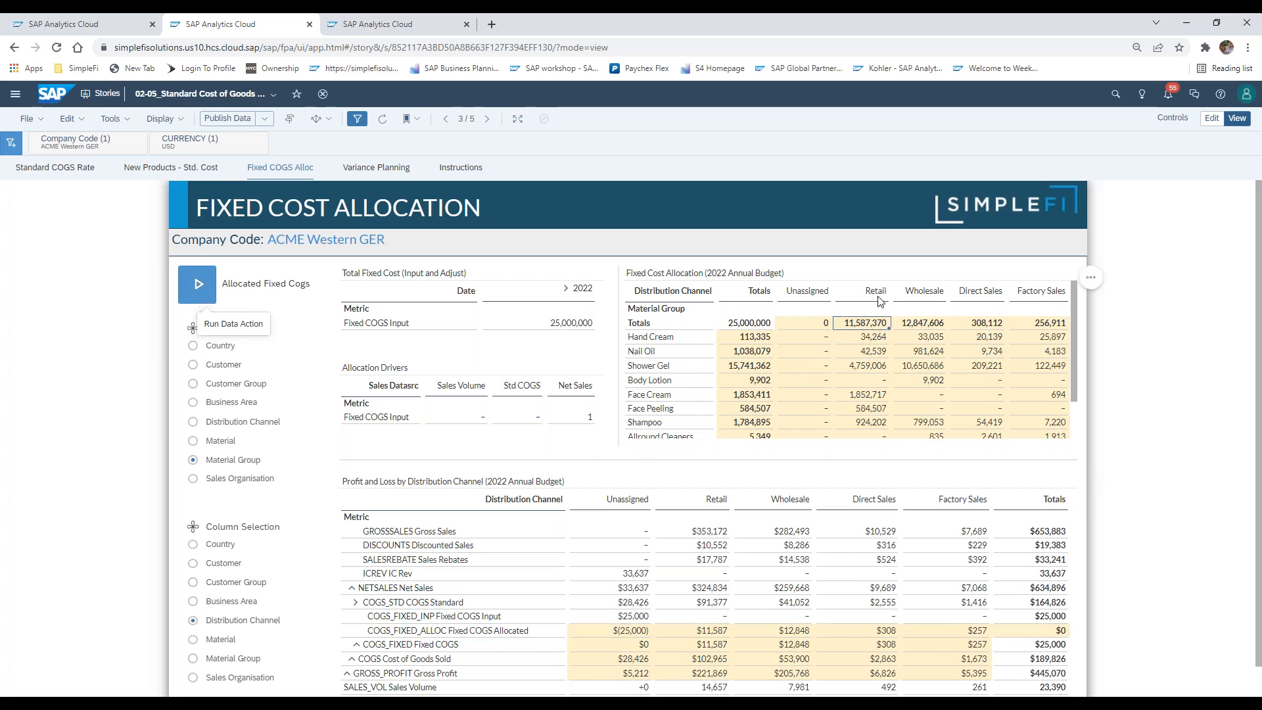
{"action": "left_click_drag", "start_coordinate": [867, 329], "coordinate": [1027, 328]}
{"action": "left_click", "coordinate": [791, 322]}
{"action": "left_click", "coordinate": [727, 326]}
{"action": "left_click_drag", "start_coordinate": [728, 334], "coordinate": [743, 434]}
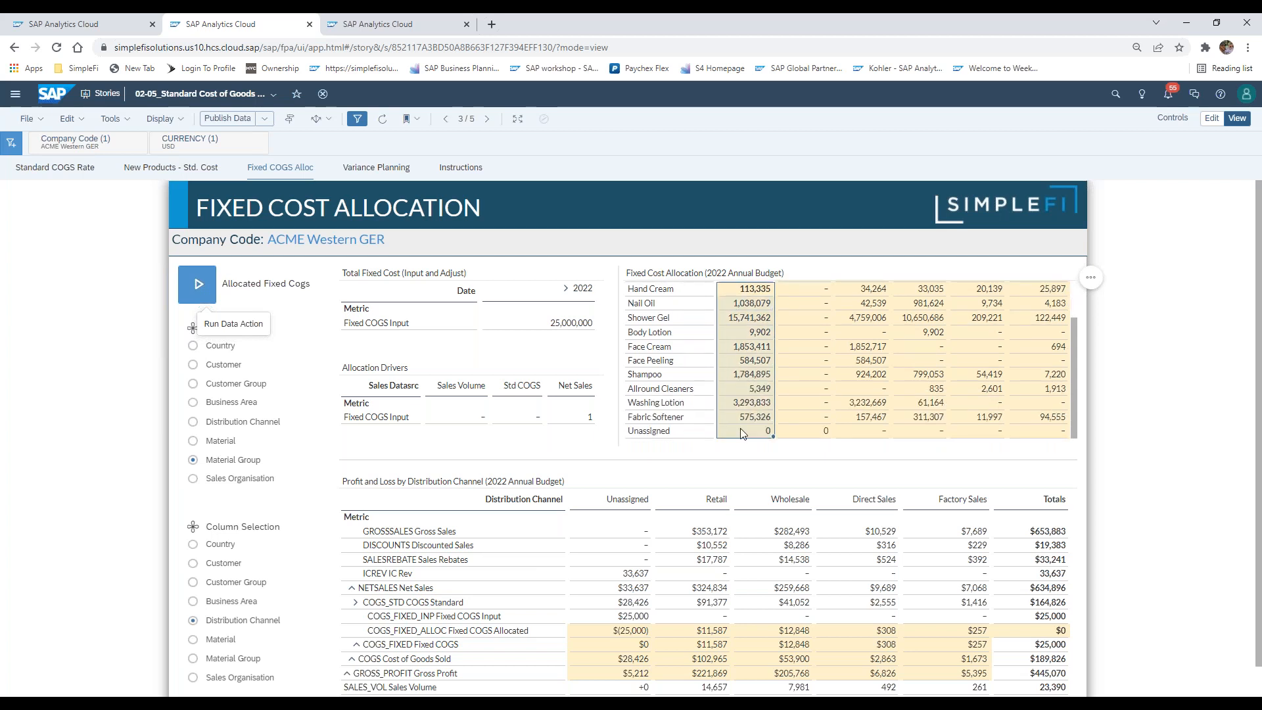
{"action": "left_click", "coordinate": [746, 435]}
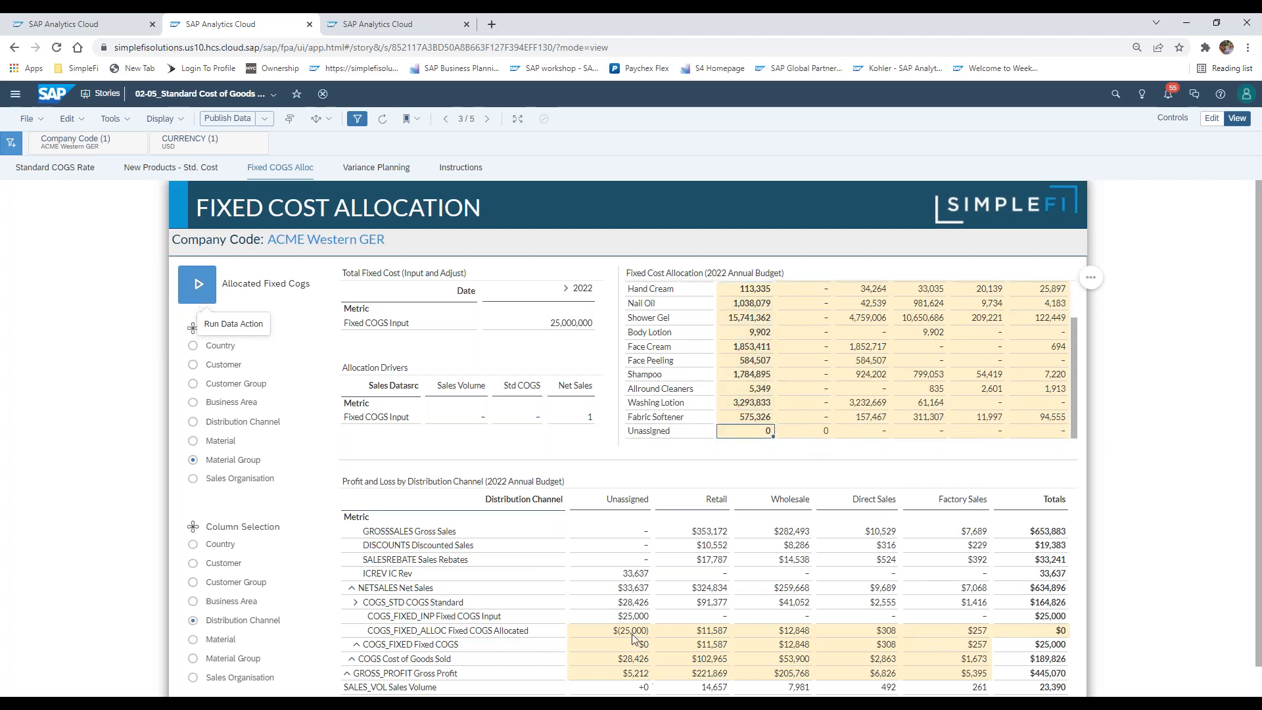
{"action": "left_click_drag", "start_coordinate": [1077, 431], "coordinate": [1076, 389]}
{"action": "left_click", "coordinate": [757, 340]}
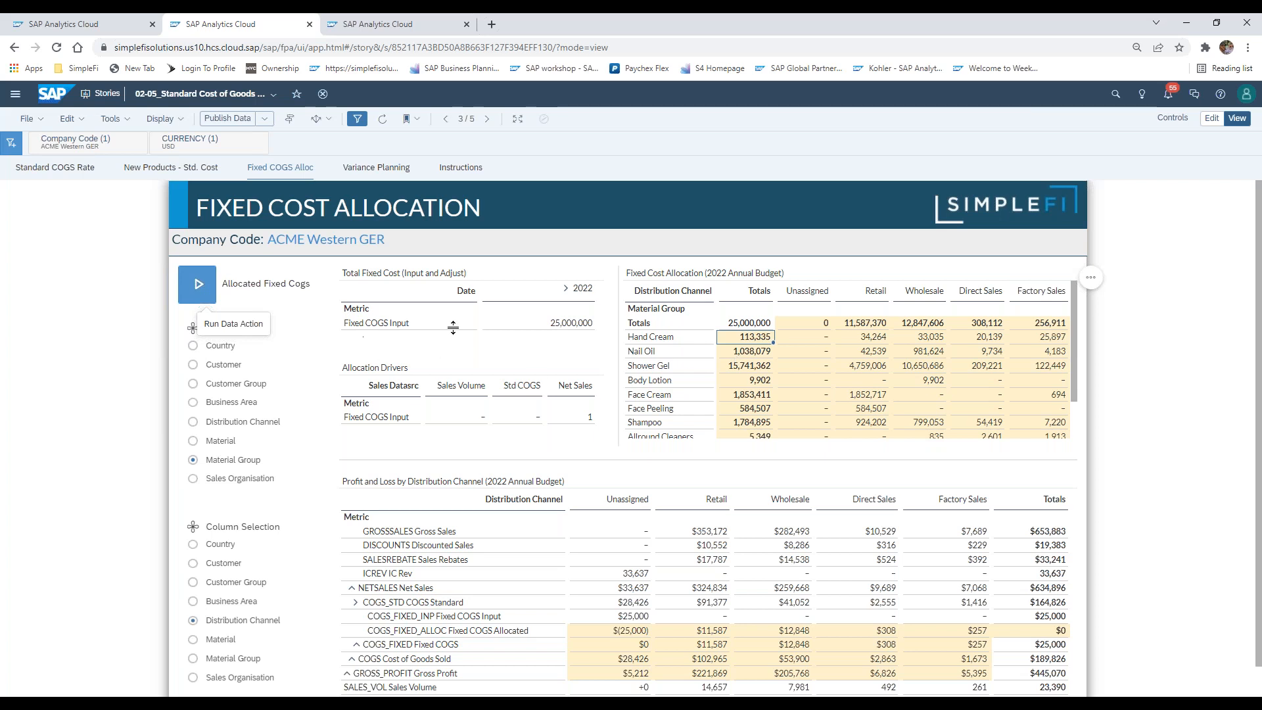
{"action": "left_click", "coordinate": [673, 341]}
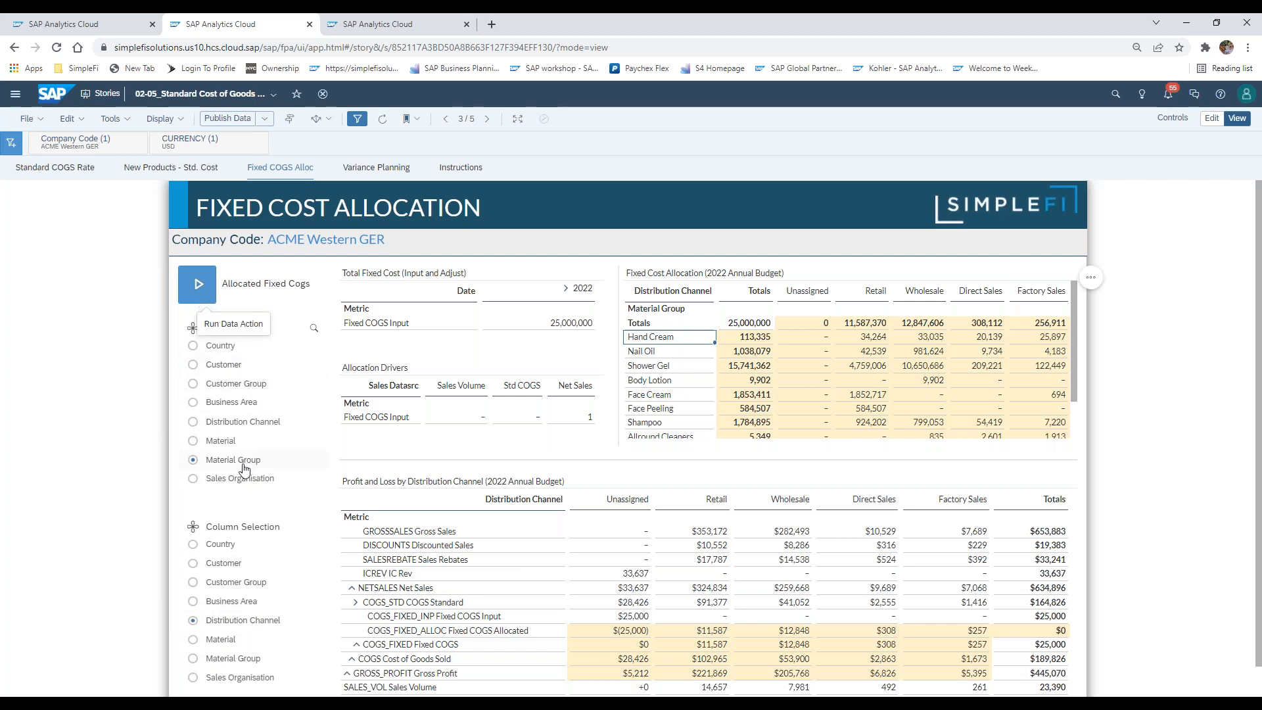
Change the Fixed Cost Allocation row dimension to Customer and review the allocation under All Customers against the Fixed COGS Input
{"action": "left_click", "coordinate": [194, 365]}
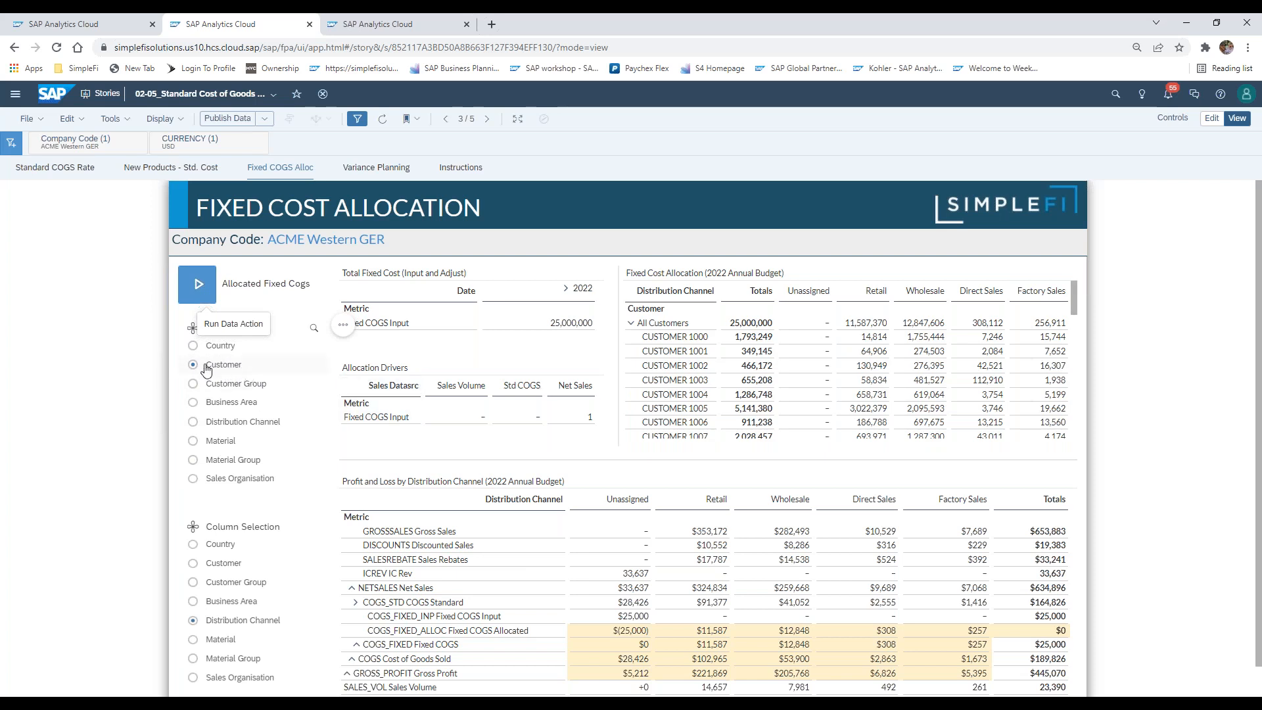
{"action": "left_click_drag", "start_coordinate": [689, 325], "coordinate": [696, 392]}
{"action": "left_click", "coordinate": [696, 391]}
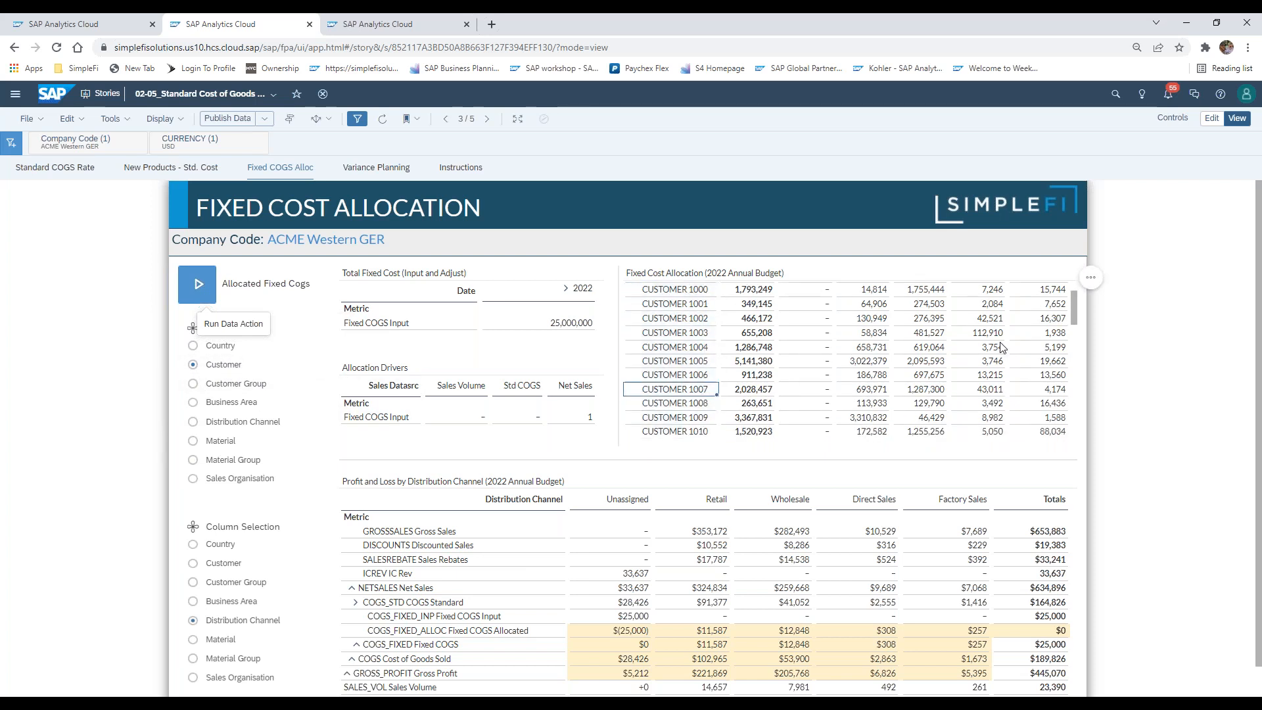
{"action": "left_click_drag", "start_coordinate": [1074, 317], "coordinate": [1075, 295]}
{"action": "left_click", "coordinate": [693, 325]}
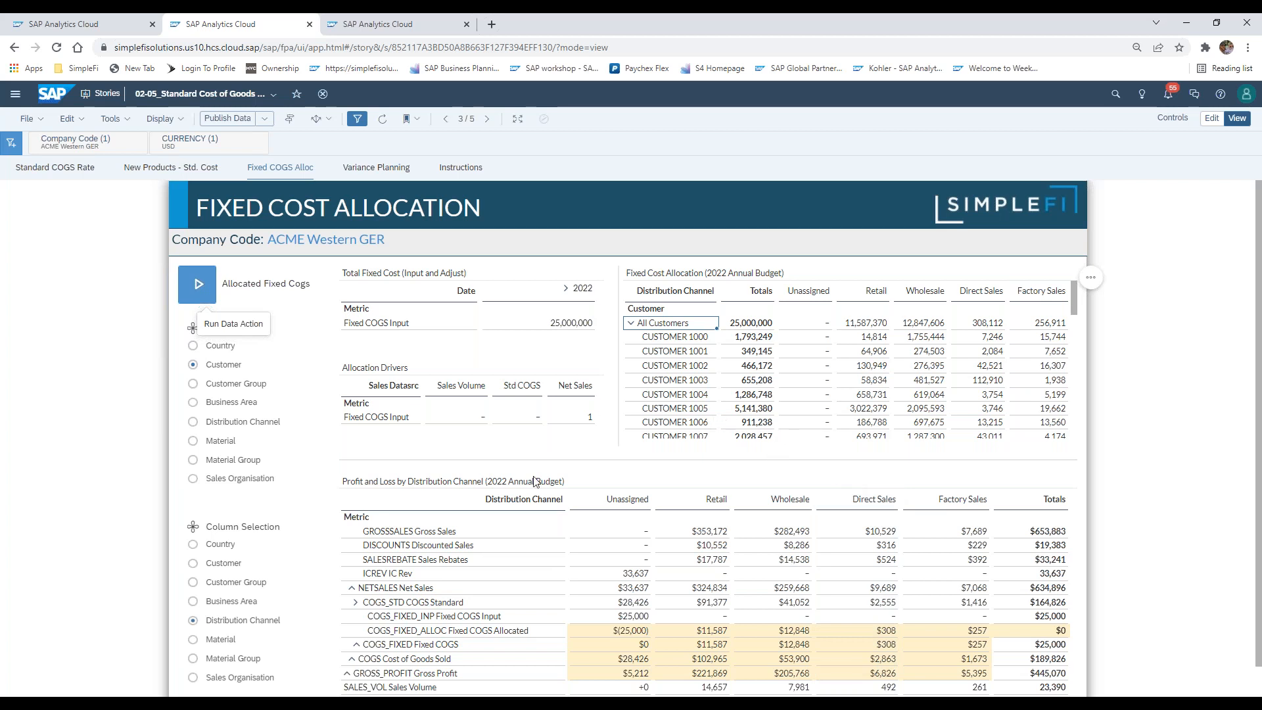
{"action": "left_click", "coordinate": [570, 324]}
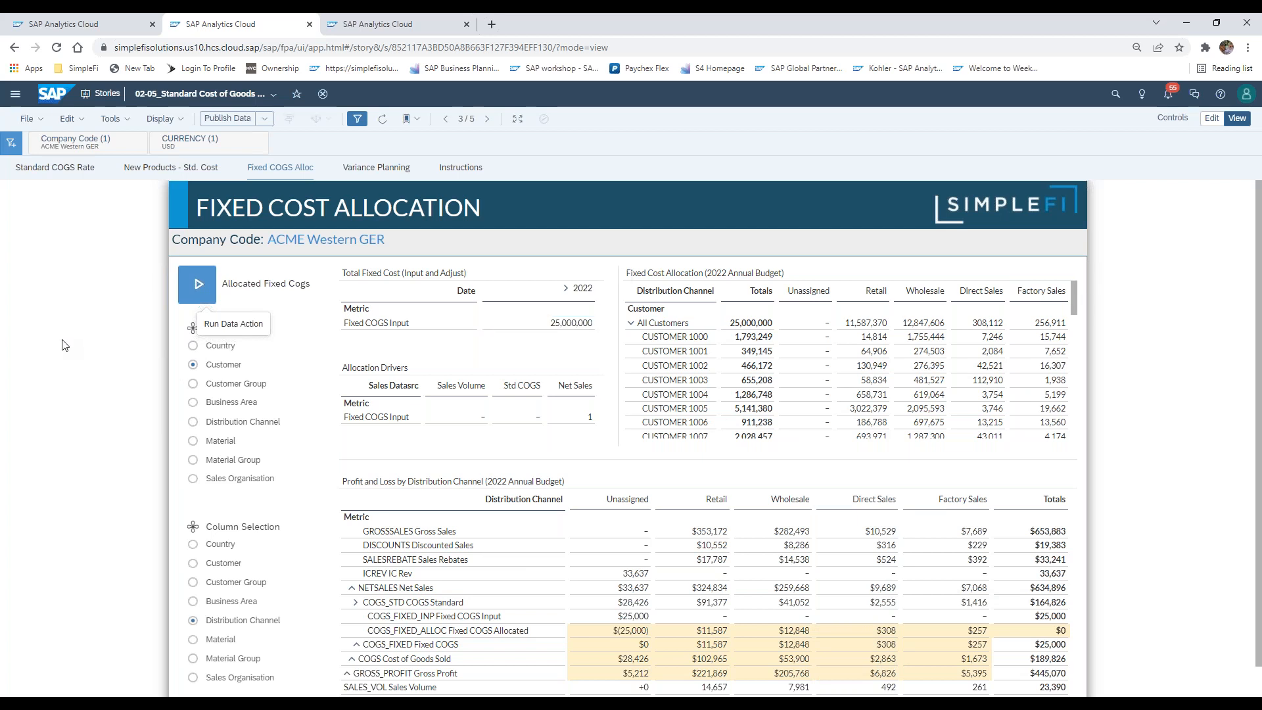
Switch to PowerPoint, start the slide show from the Peanut Butter Spread slide, and go back to the Shared Services Expenses slide
{"action": "key", "text": "alt+Tab"}
{"action": "left_click", "coordinate": [59, 92]}
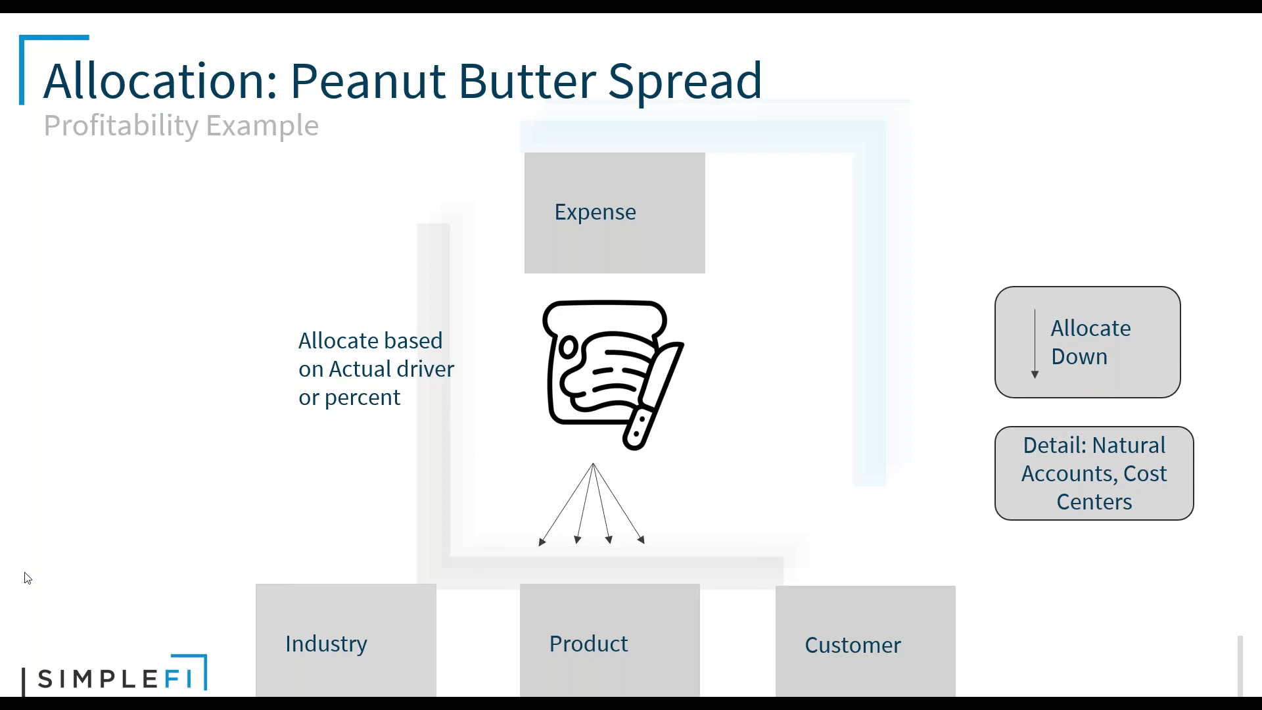
{"action": "left_click", "coordinate": [355, 575]}
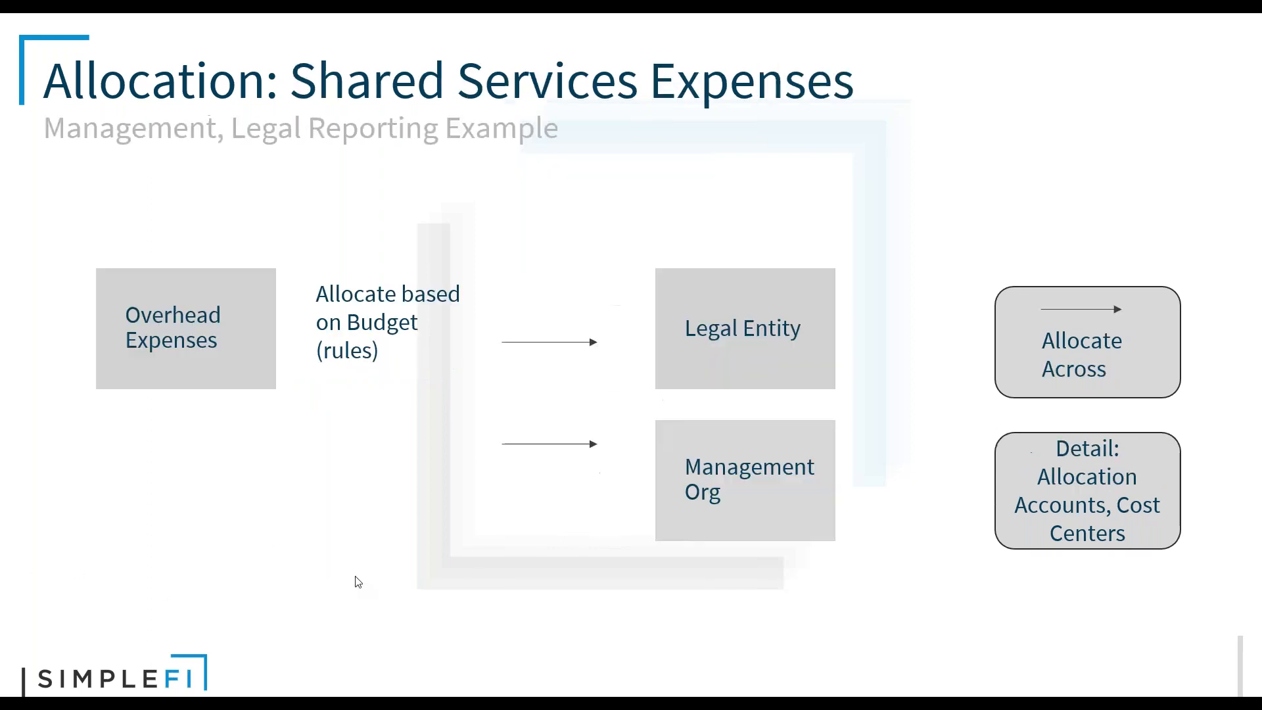